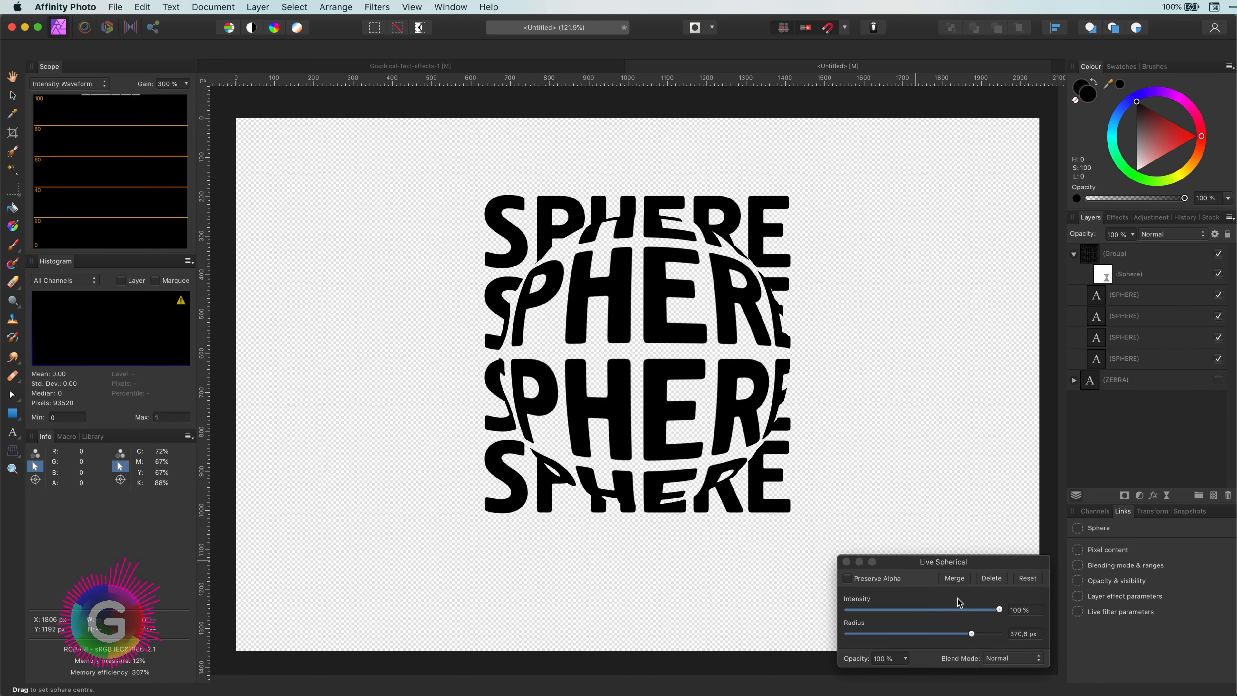
Increase the radius of the live Spherical filter to 451.6 px and collapse the group's layers
left_click_drag(973, 634, 980, 635)
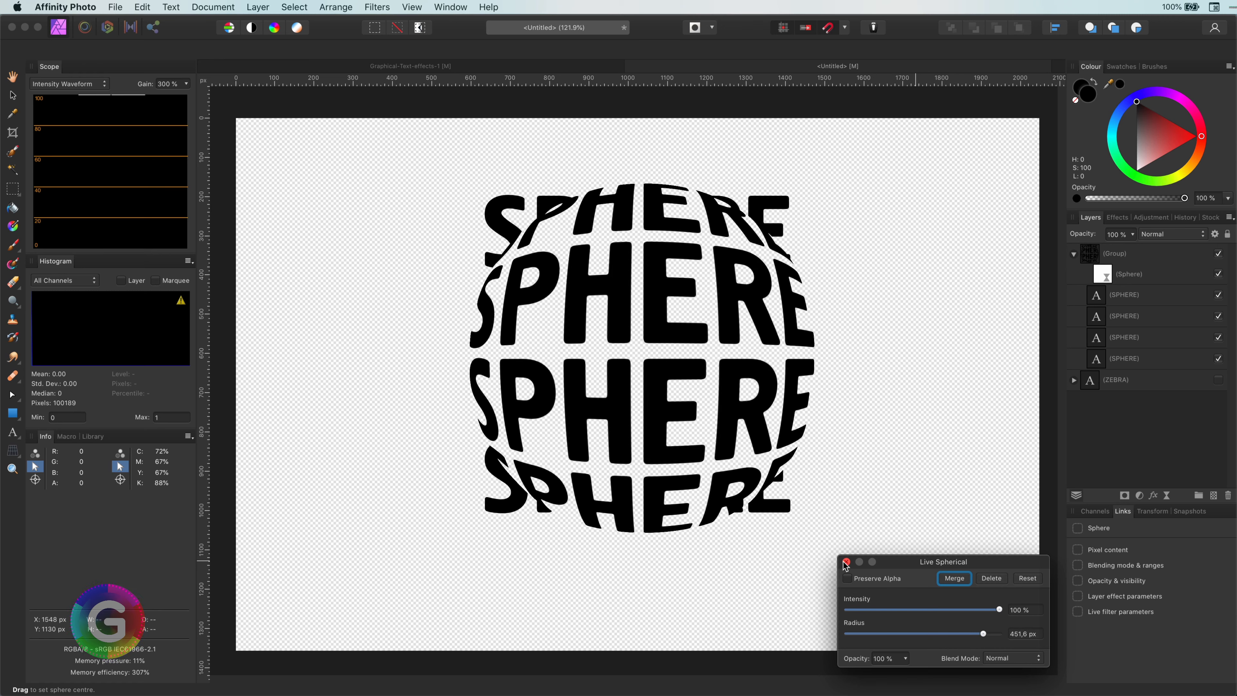
left_click(846, 563)
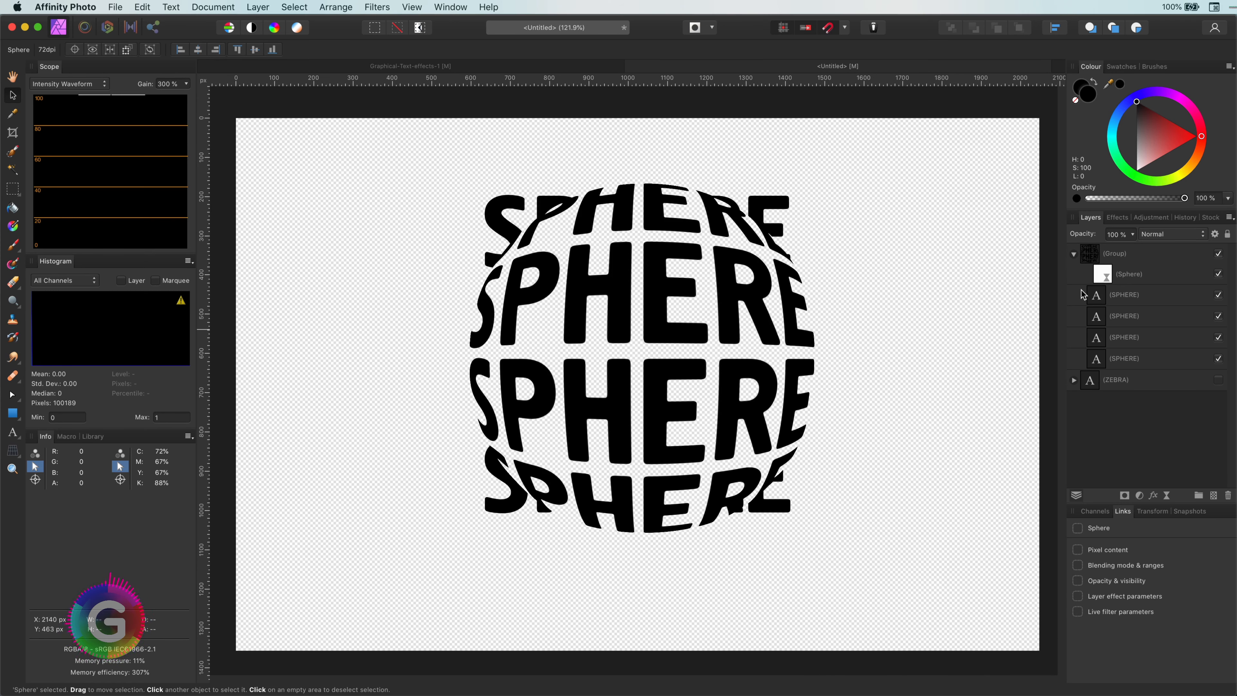
left_click(1075, 255)
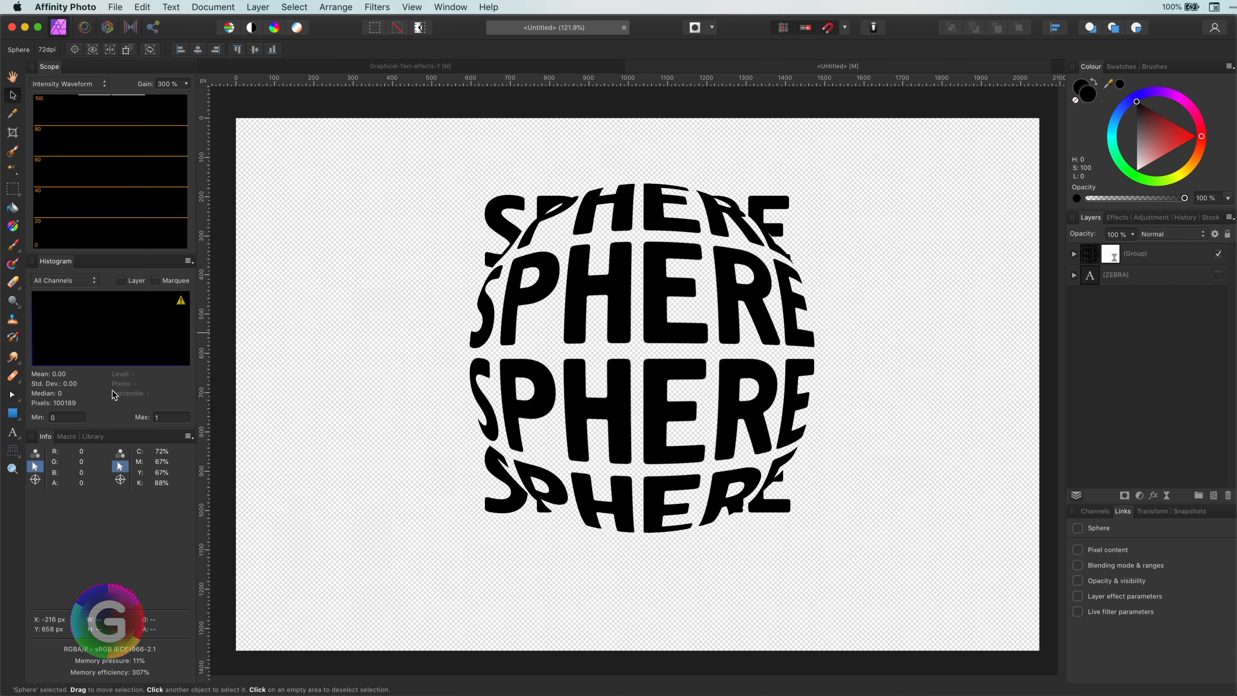
Draw a round ellipse over the spherical text and lower its layer opacity to 51%
left_click(17, 419)
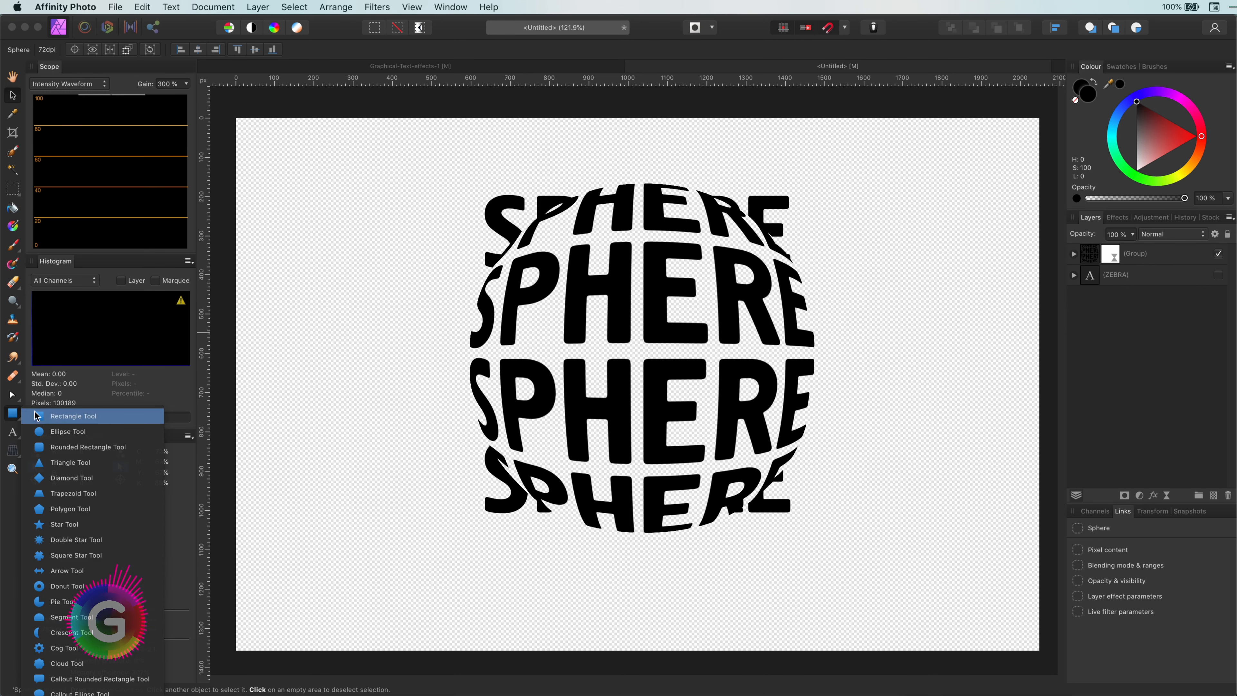
left_click(58, 433)
left_click_drag(436, 191, 802, 541)
left_click_drag(1106, 234, 1074, 235)
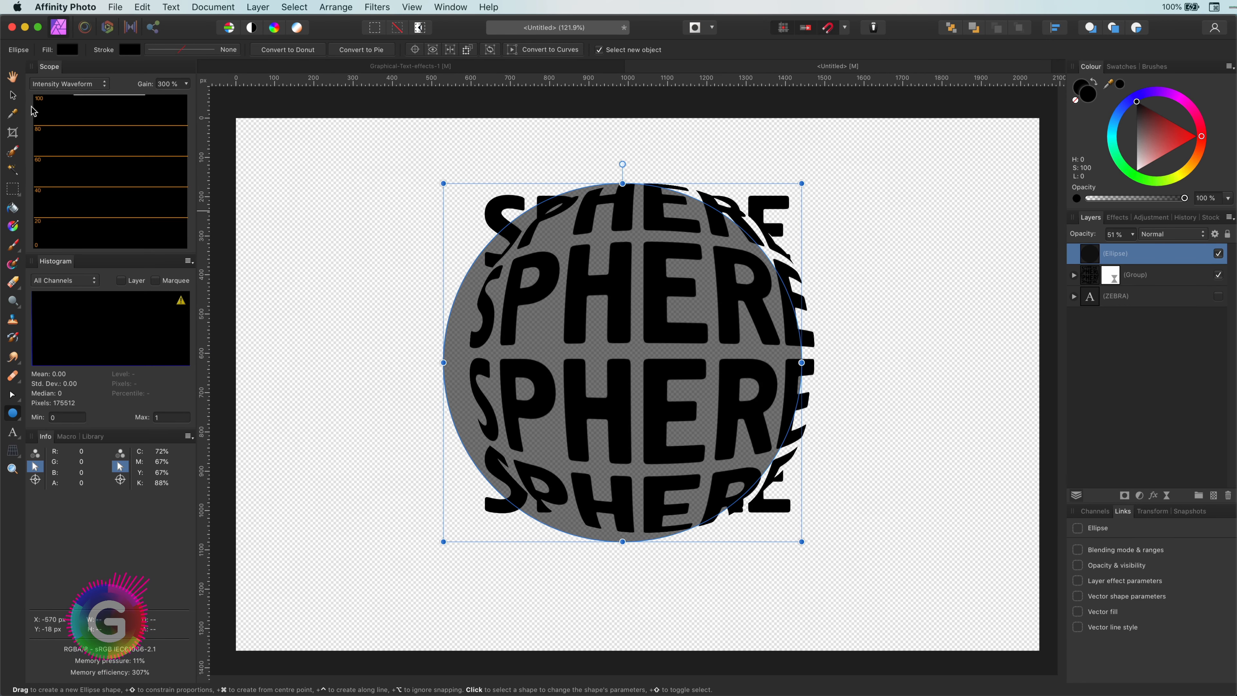
Move and resize the ellipse so that its outline matches the curved edge of the spherical text
left_click(8, 96)
left_click_drag(620, 344, 643, 342)
left_click_drag(824, 179, 822, 180)
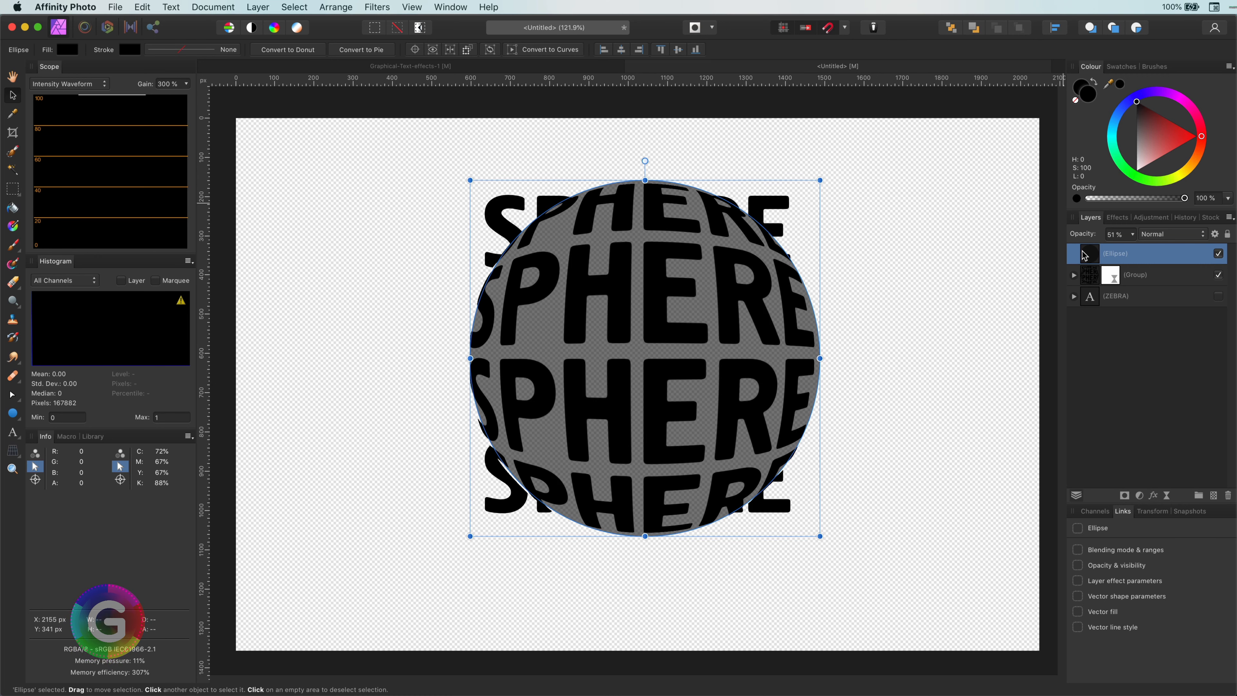
Use the ellipse as a mask on the SPHERE text group and restore the ellipse's opacity to 100%
left_click(1075, 275)
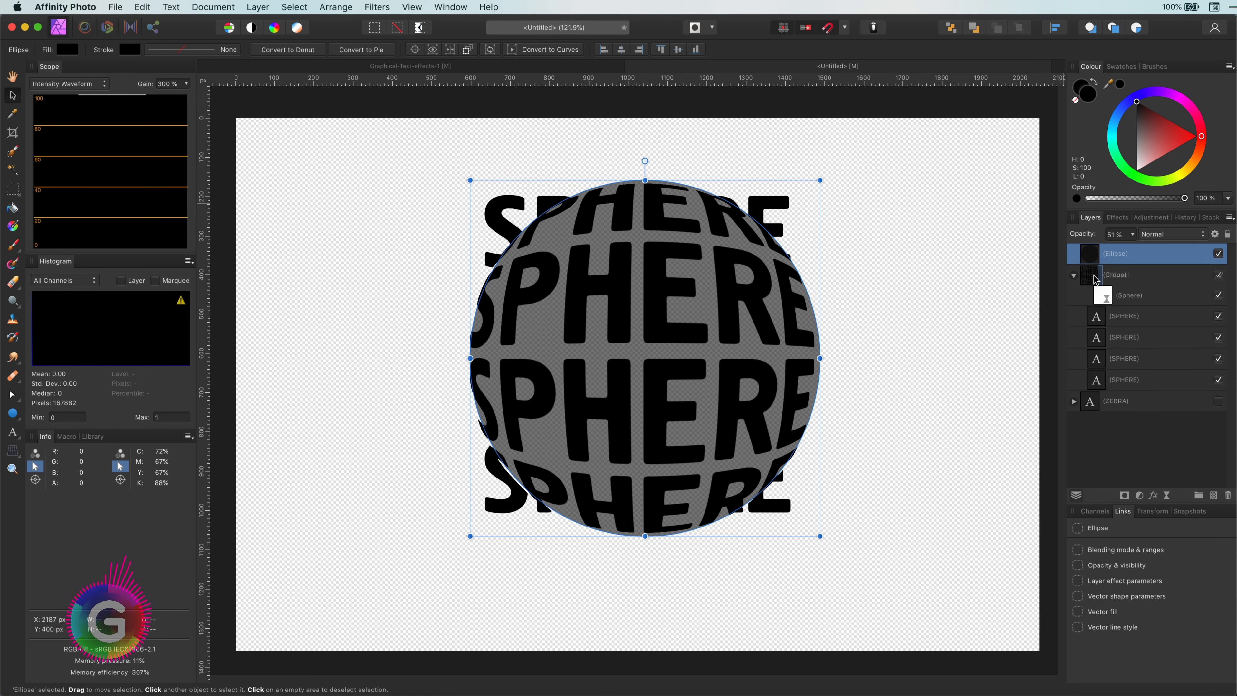
left_click_drag(1095, 280, 1095, 280)
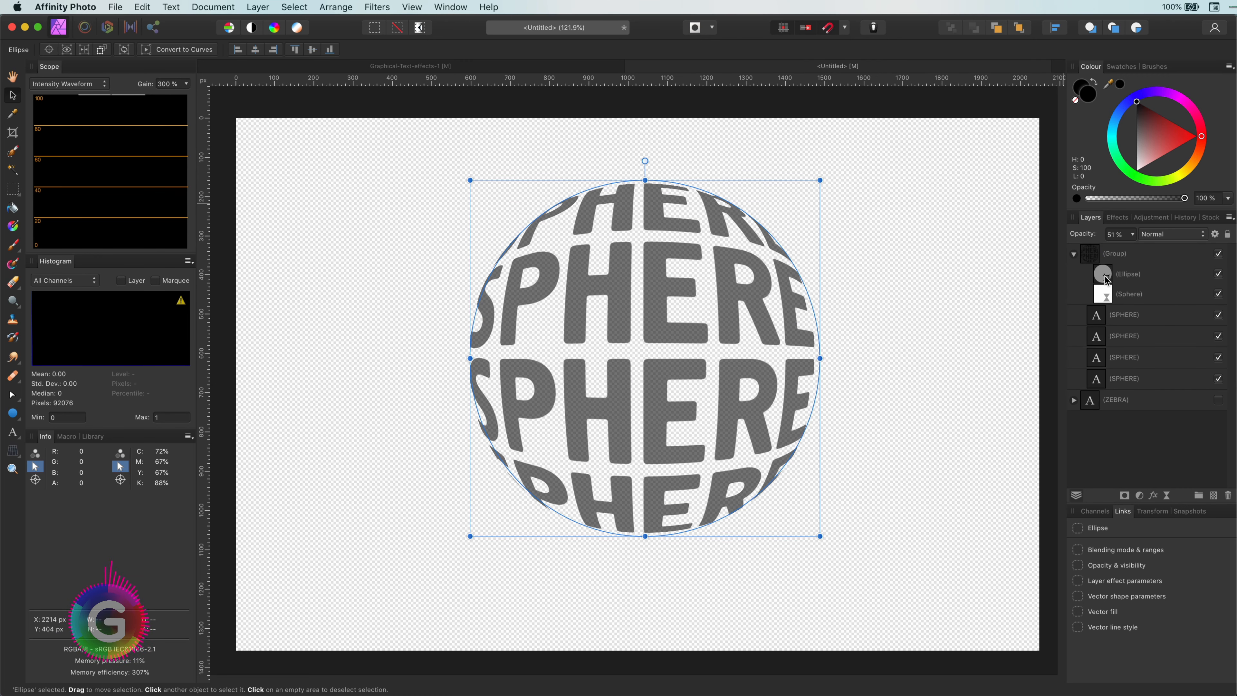
left_click(1106, 280)
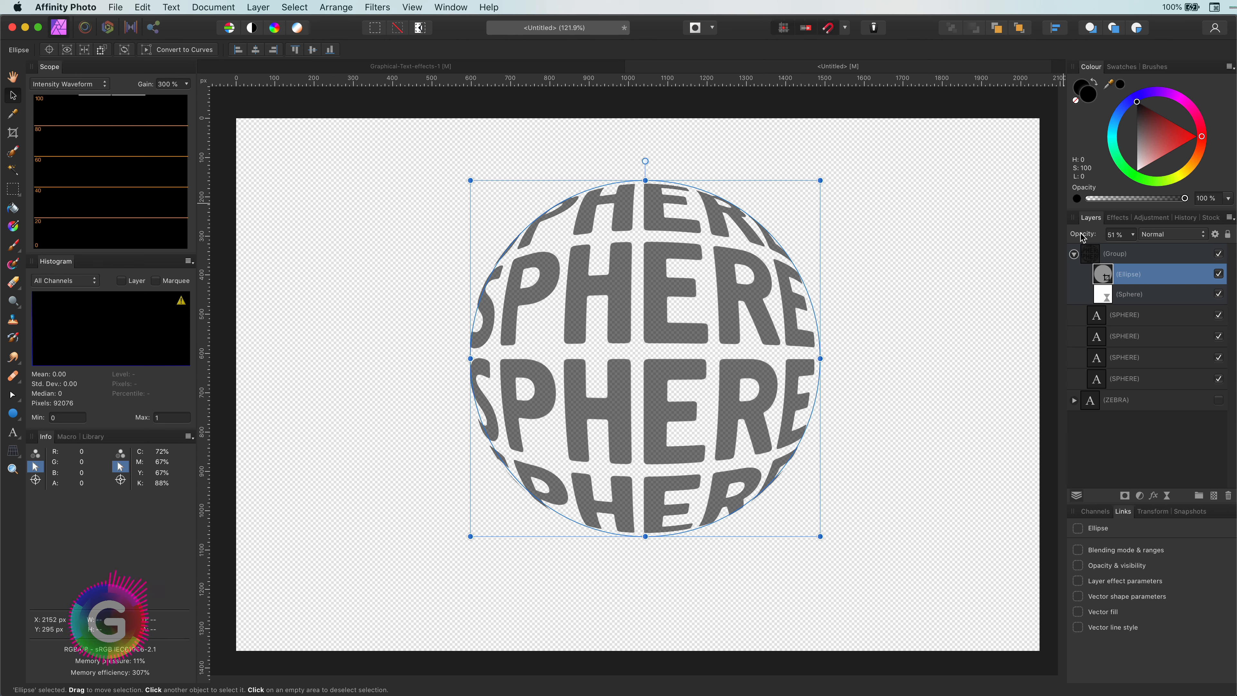
left_click_drag(1081, 238, 1202, 235)
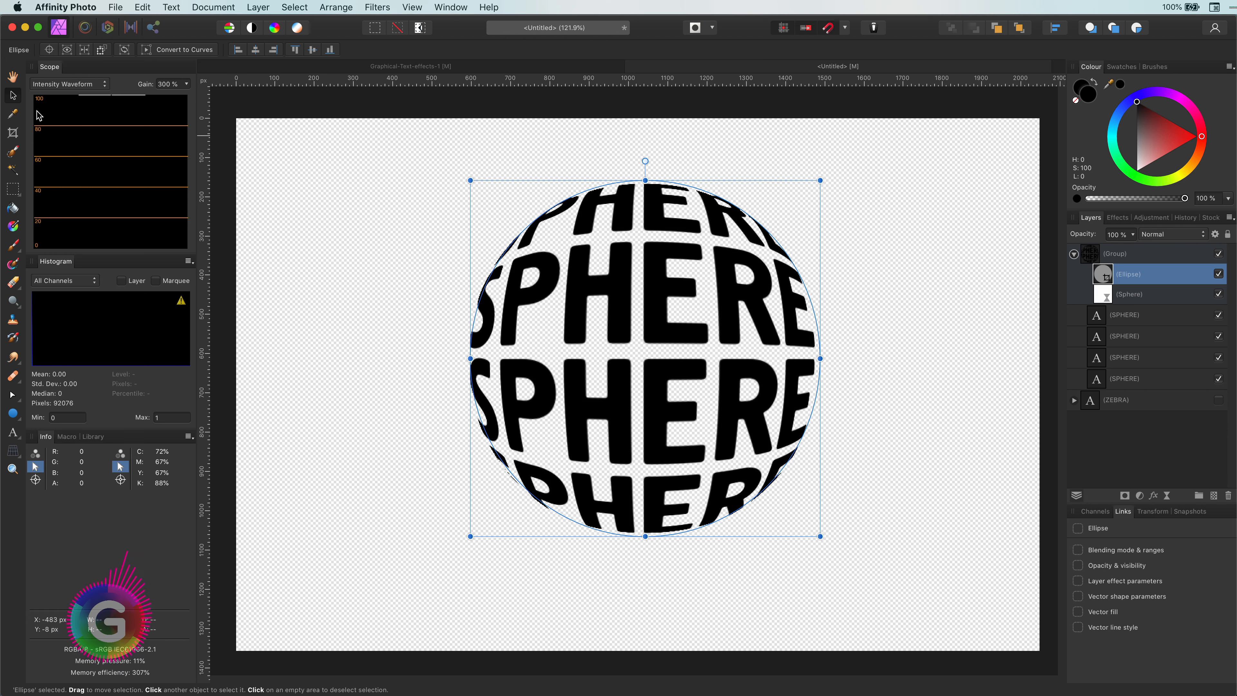
left_click(353, 209)
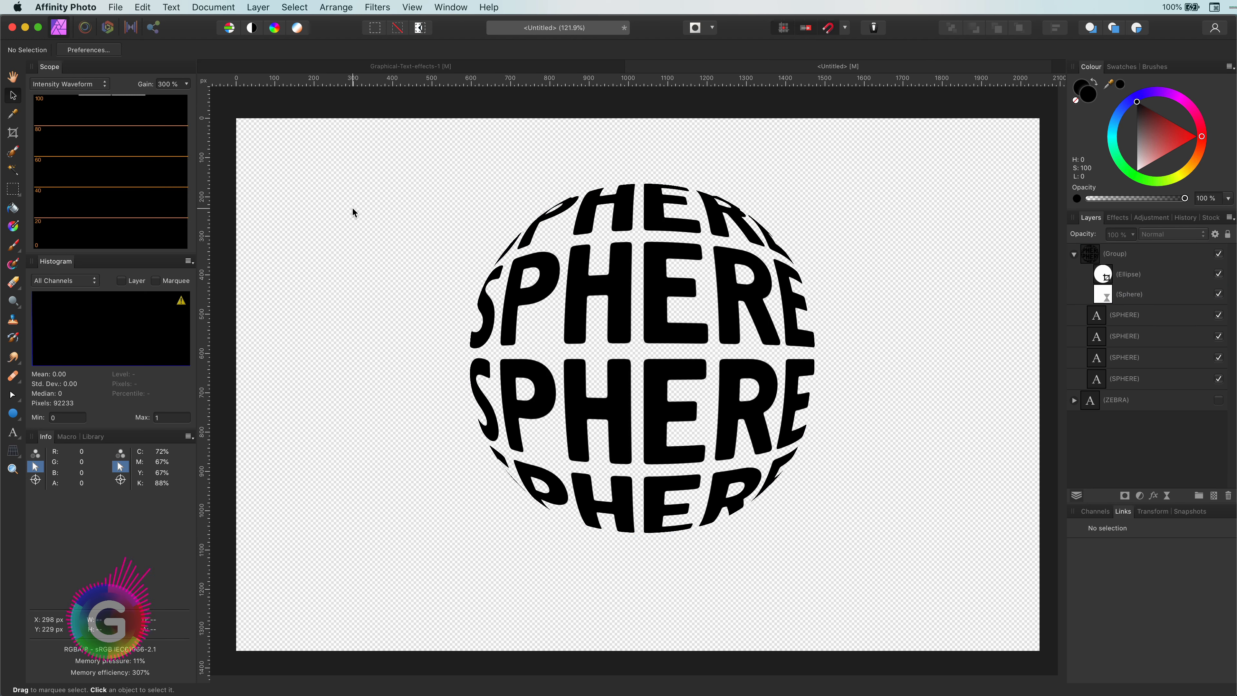
left_click(1074, 258)
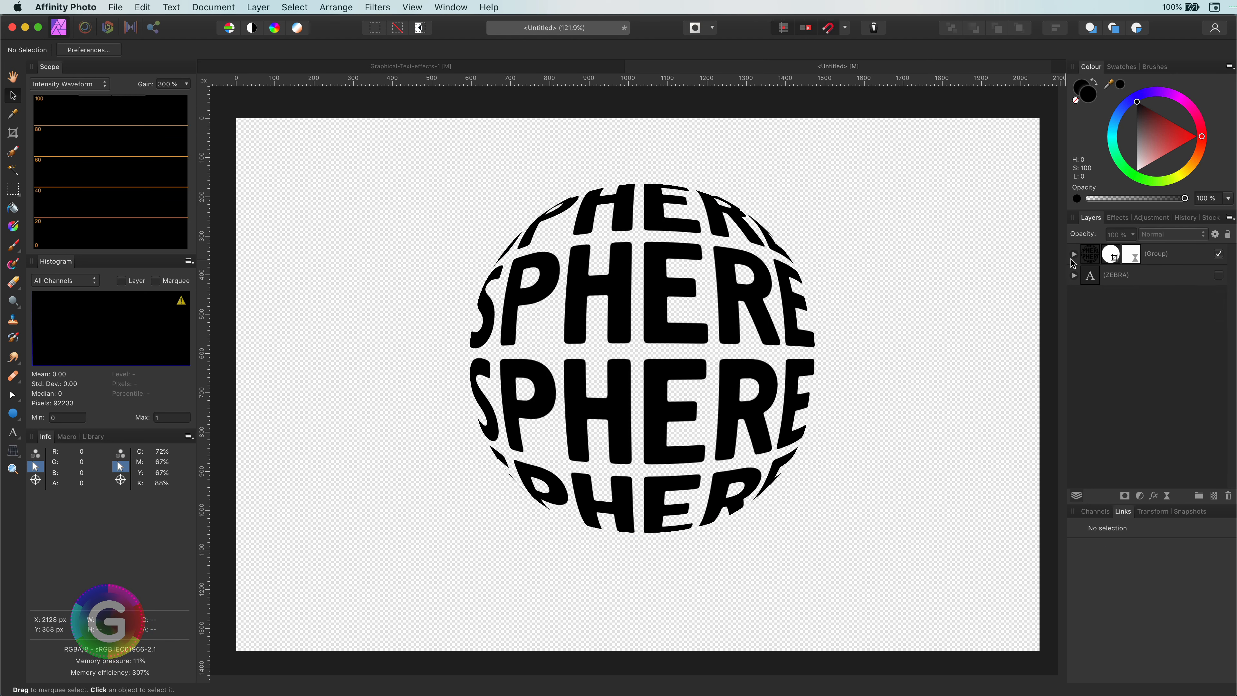
Shift the masked sphere group slightly down and to the left on the canvas
left_click(686, 325)
left_click_drag(657, 330, 649, 352)
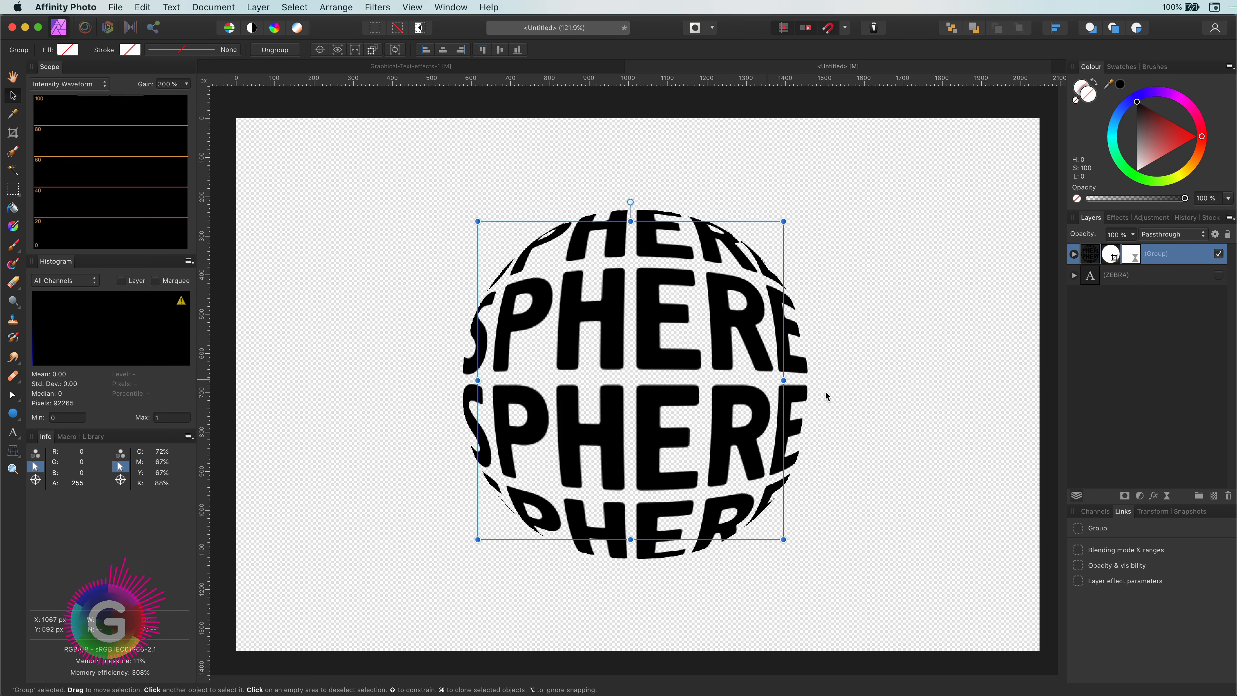
Replace the wording of the third visible text row in the sphere group with LIVENOW
left_click(1074, 254)
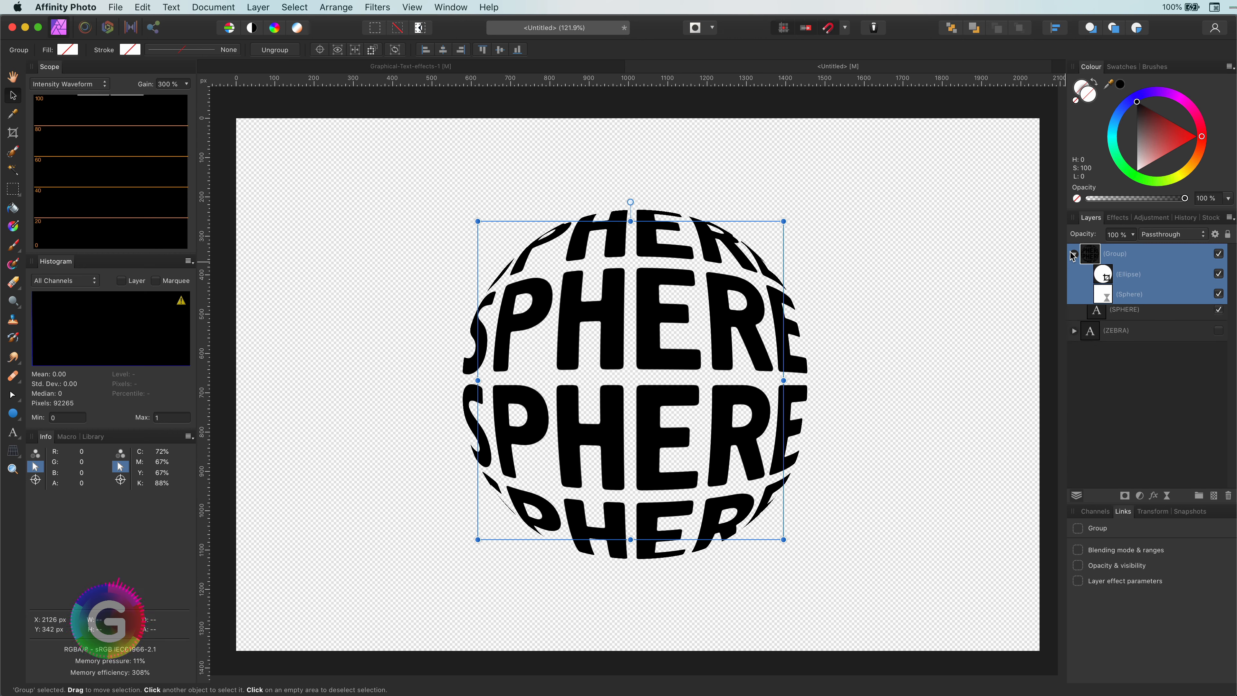
left_click(1159, 336)
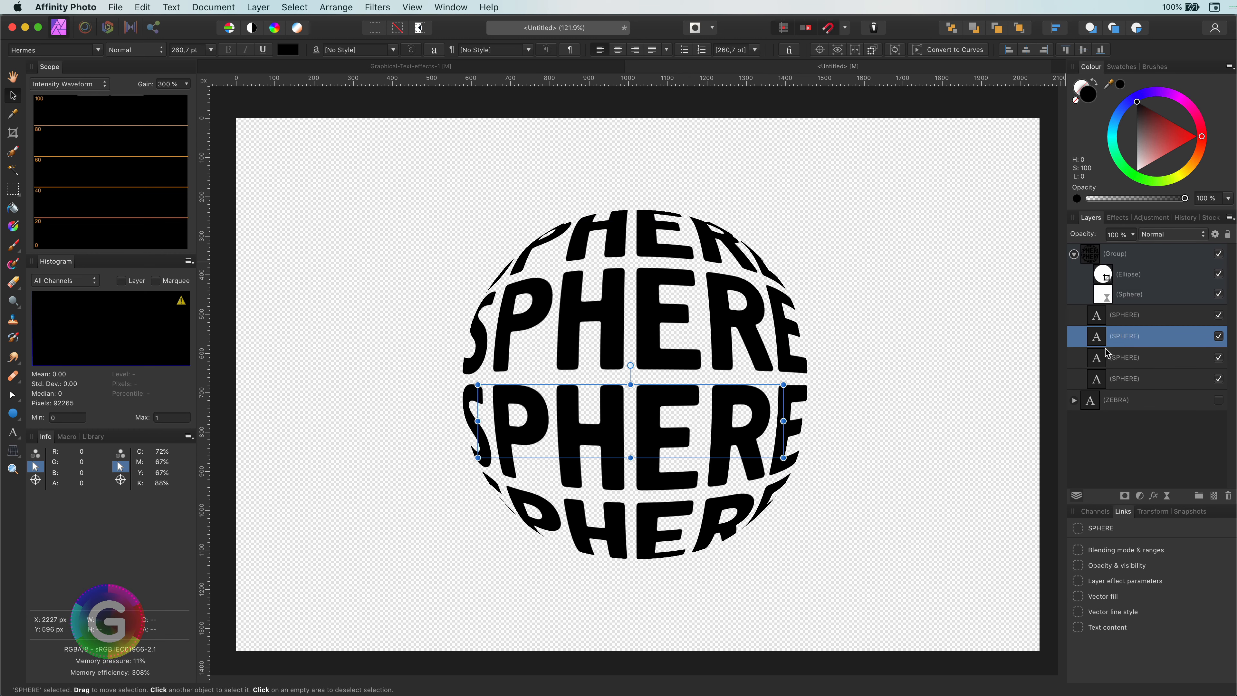
double_click(667, 441)
key("super+a")
type("LIVENOW")
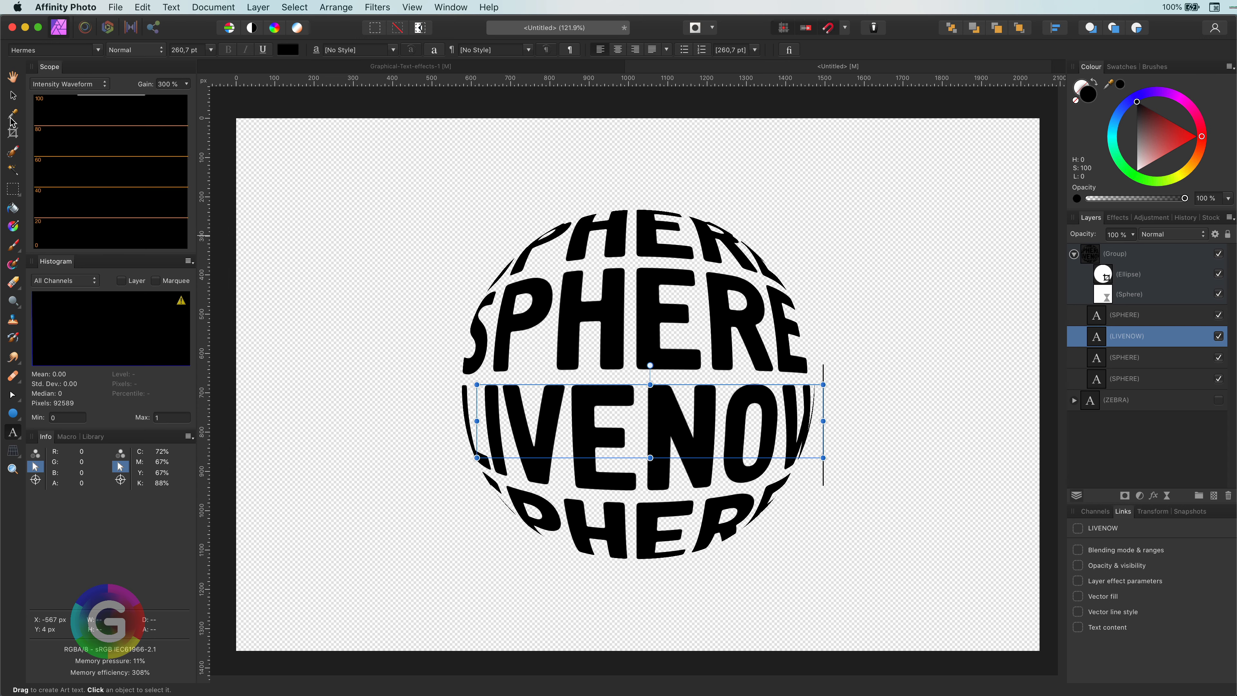
left_click(13, 96)
left_click(224, 182)
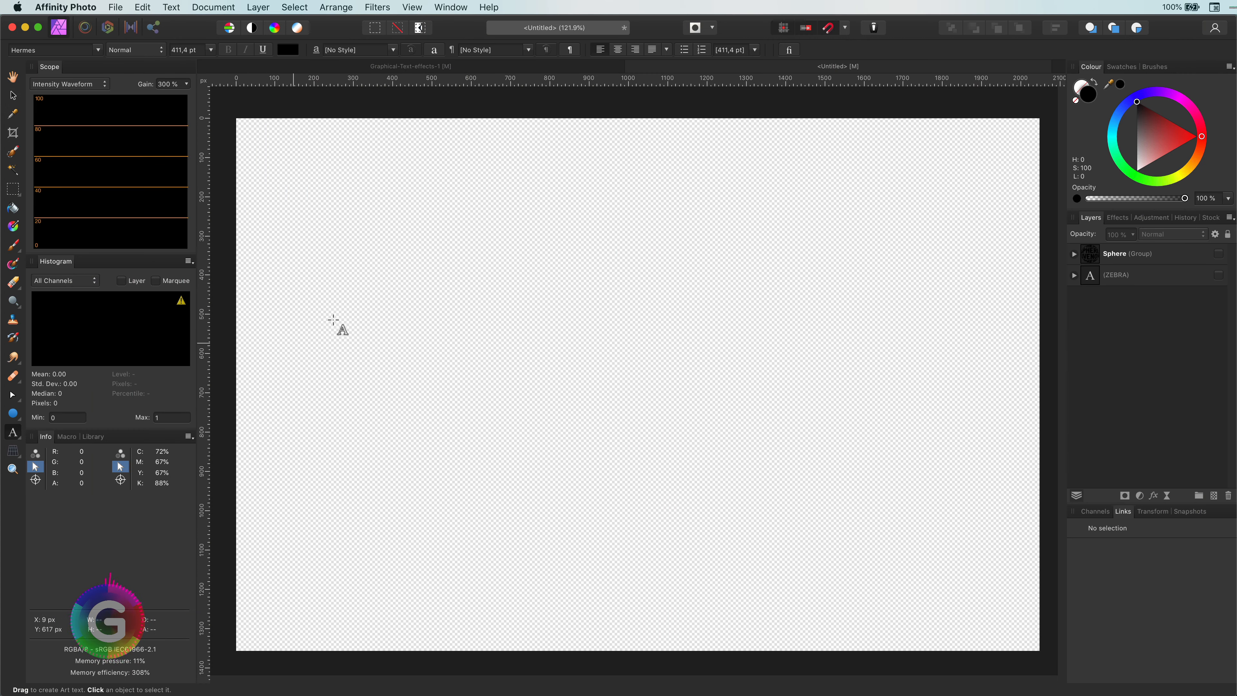
Create the artistic text CORNER in grey with lightness 56 and scale it down to about 257.6 pt
left_click_drag(453, 180, 547, 298)
left_click_drag(1143, 141, 1125, 140)
type("CORENE")
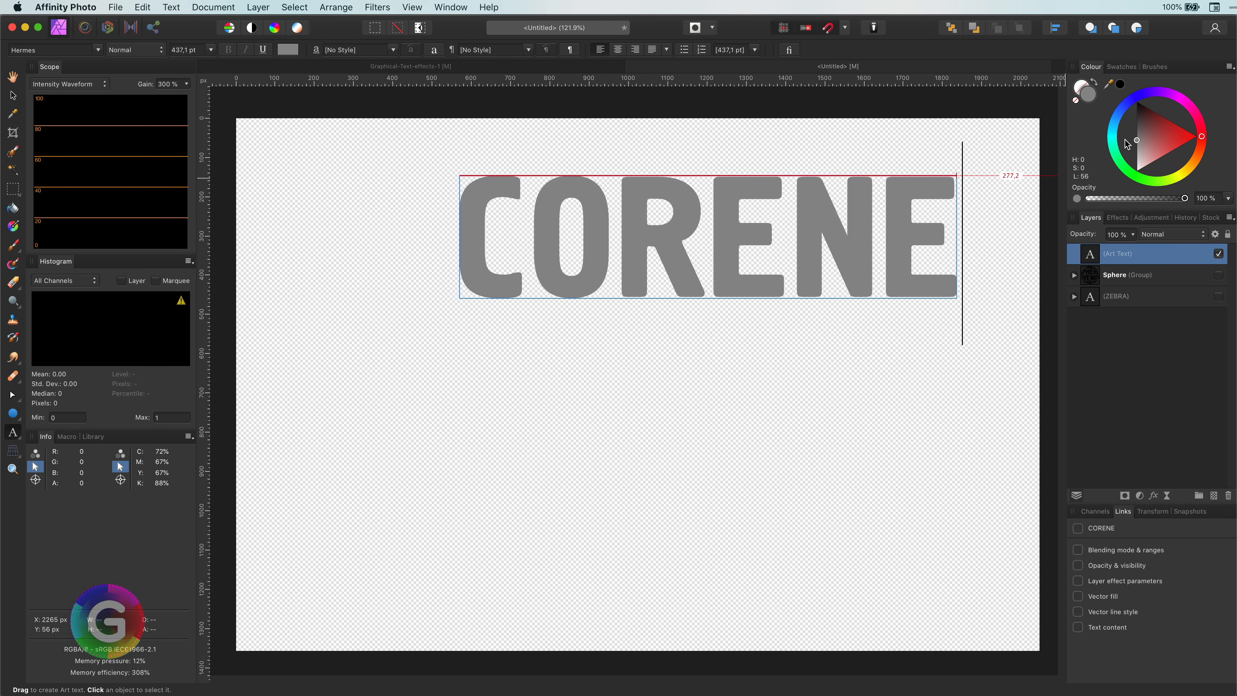
key("BackSpace")
key("BackSpace")
key("BackSpace")
type("NER")
key("Escape")
left_click_drag(859, 254, 759, 248)
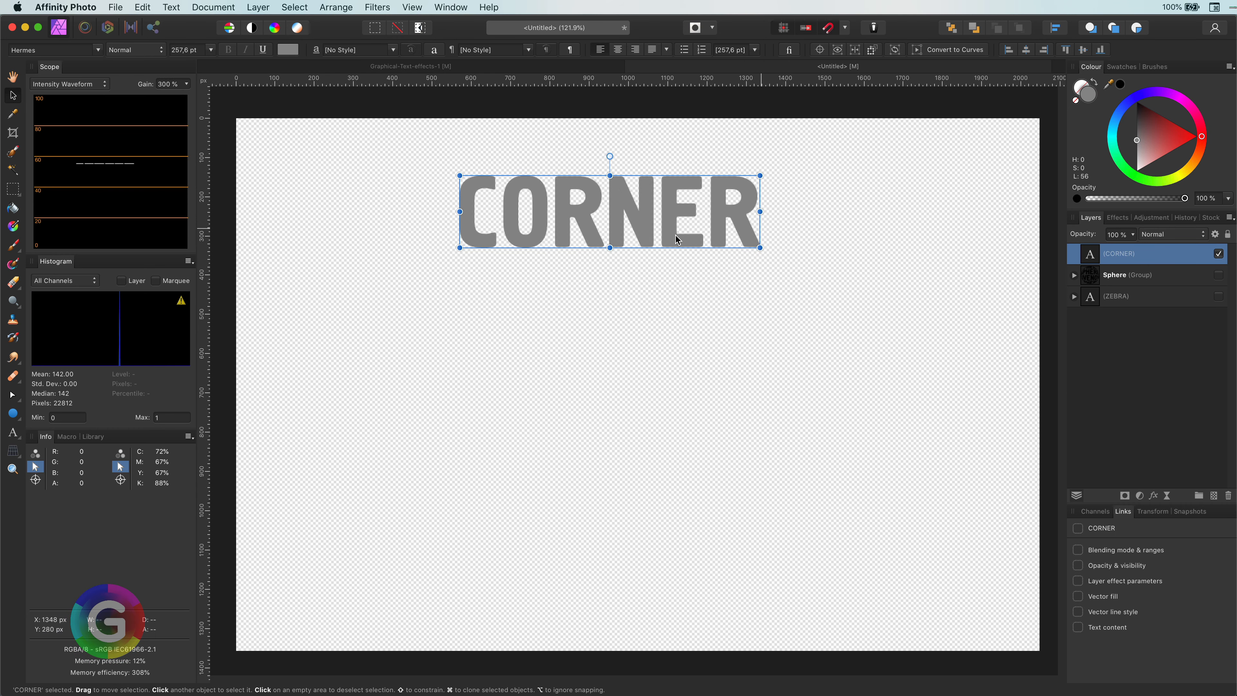
Extend the text to CORNERFX and scale it down slightly
type("tFX")
left_click(13, 95)
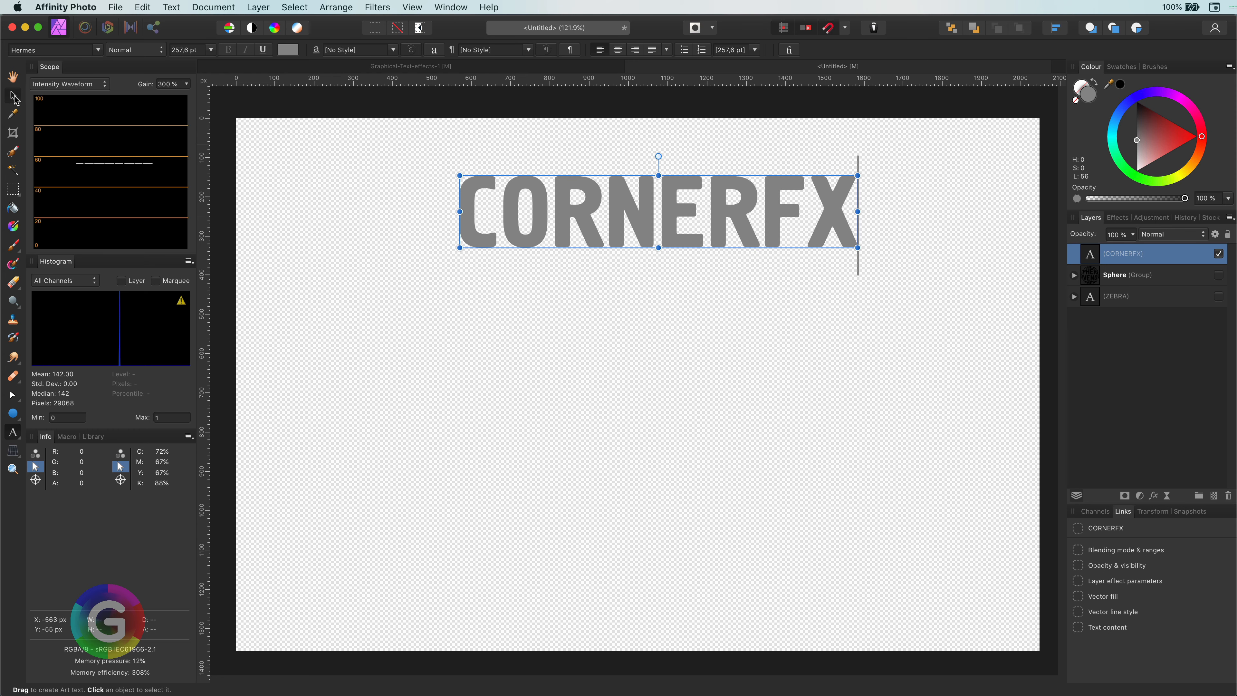
left_click_drag(858, 247, 819, 241)
Duplicate the CORNERFX text into six evenly spaced stacked rows and group all the rows
left_click_drag(649, 222, 642, 301)
key("super+j")
key("super+j")
key("super+j")
key("super+j")
key("super+j")
left_click(1138, 359, "shift")
key("super+g")
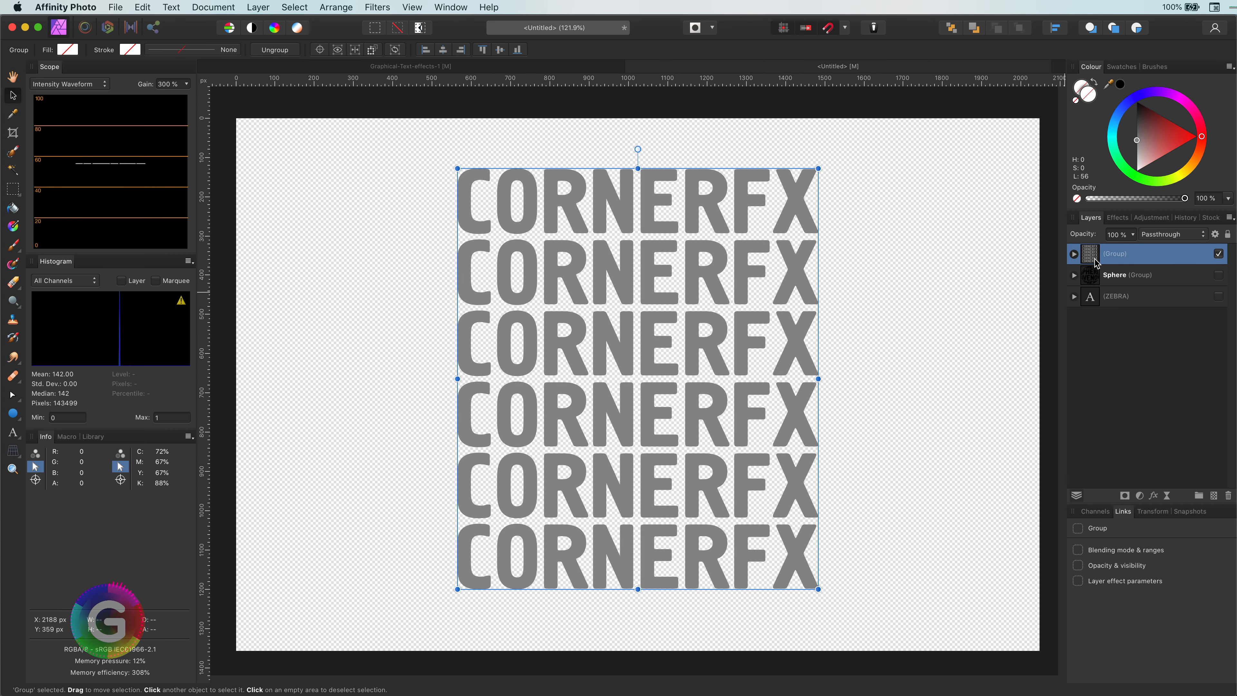
Duplicate the CORNERFX group and rasterise and trim the copy, keeping the original group hidden
key("super+j")
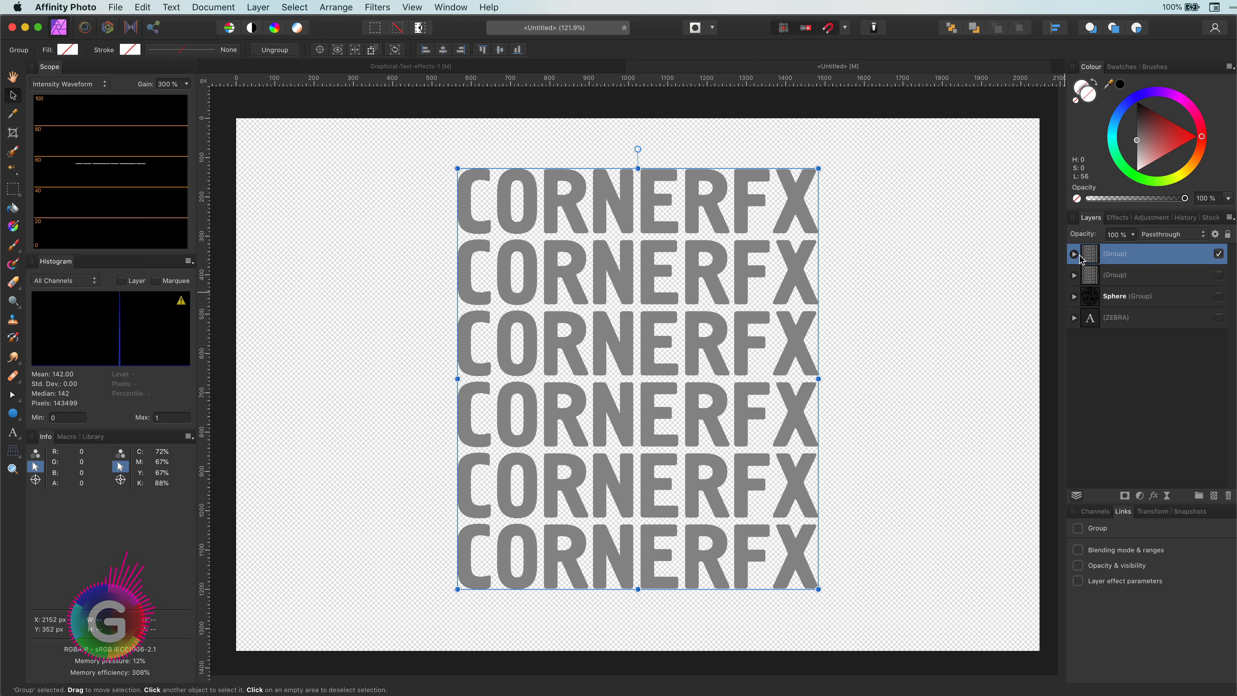
right_click(1091, 261)
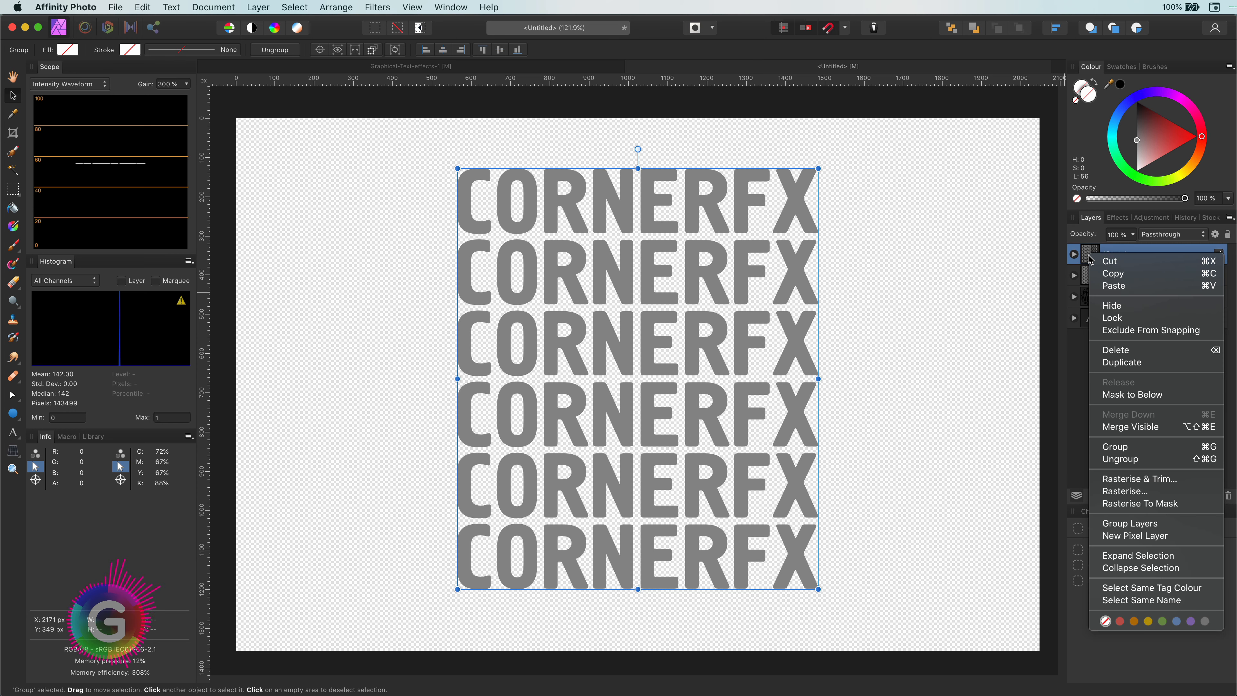
left_click(1140, 479)
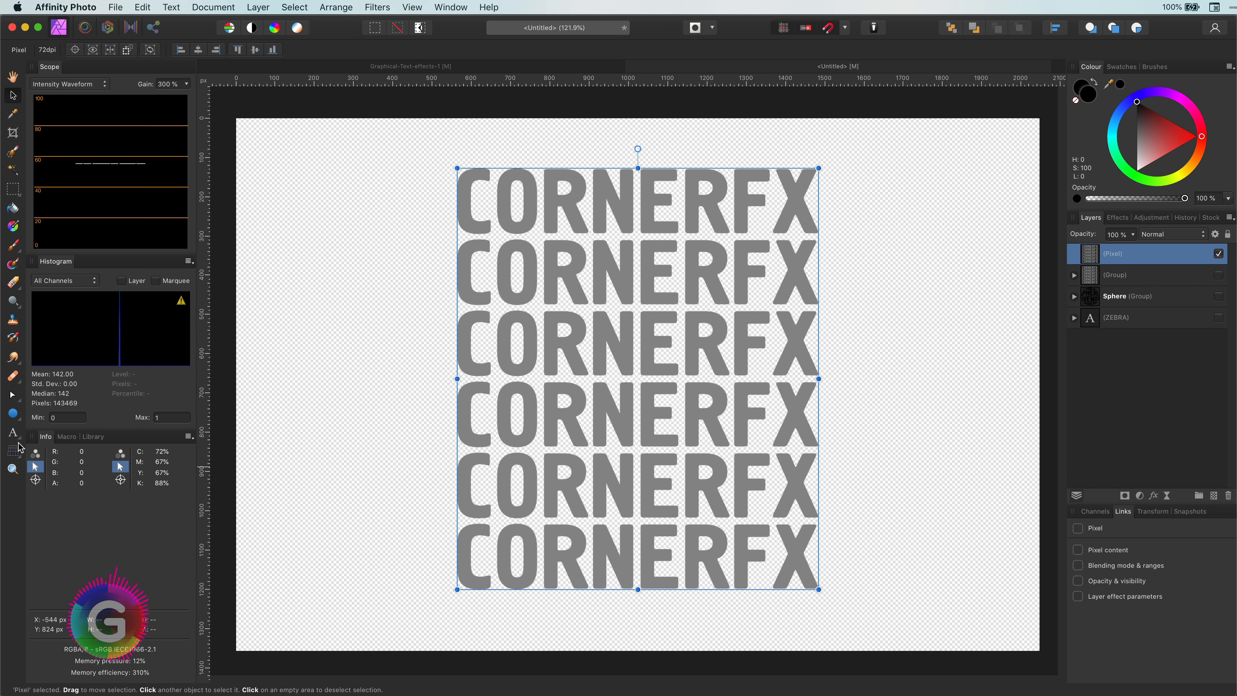
Scale the rasterised CORNERFX layer down around its centre to about three quarters of its size
left_click(15, 452)
left_click(17, 453)
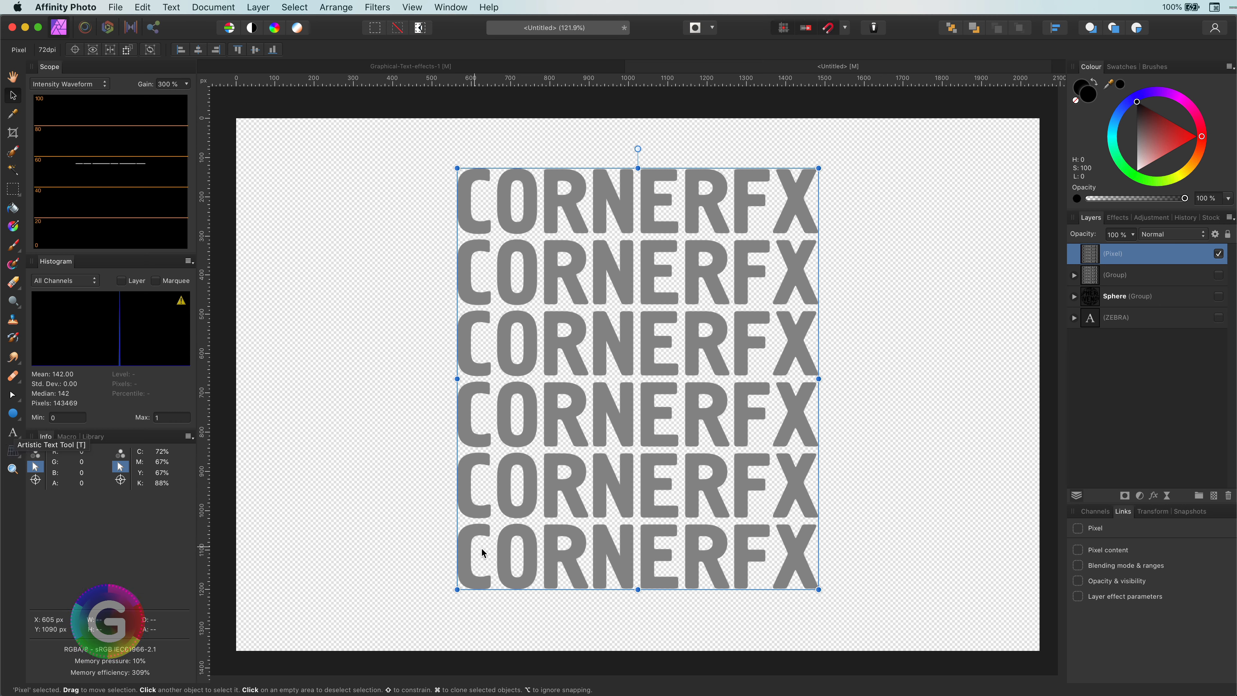
left_click_drag(818, 588, 774, 537)
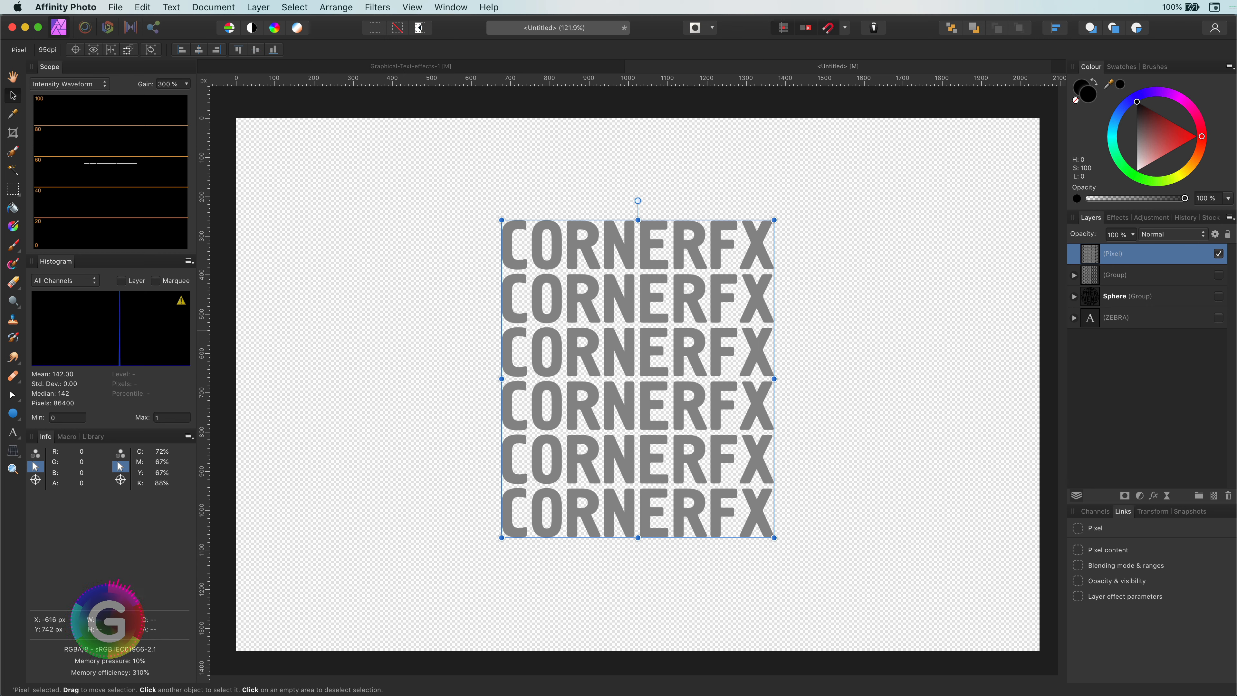
Set up a dual-plane perspective in Source mode on the pixel layer and move the dividing line between the letters R and N
left_click(13, 450)
left_click(956, 590)
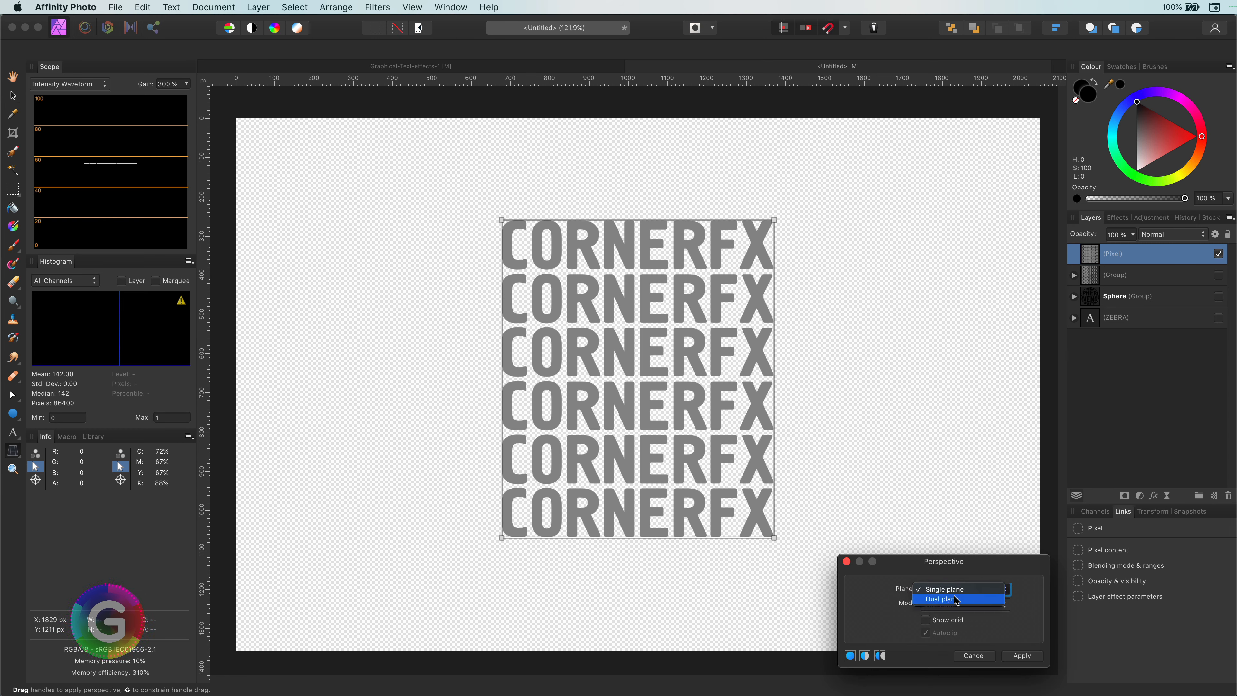
left_click(956, 600)
left_click(953, 613)
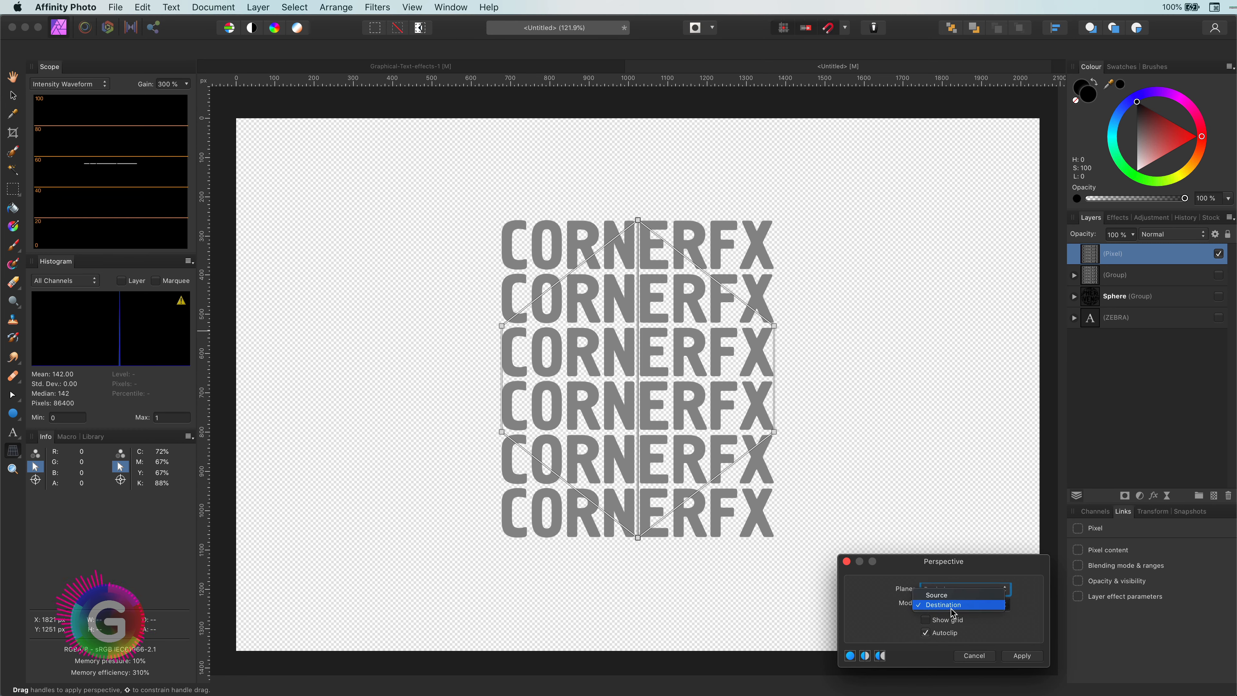
key("Return")
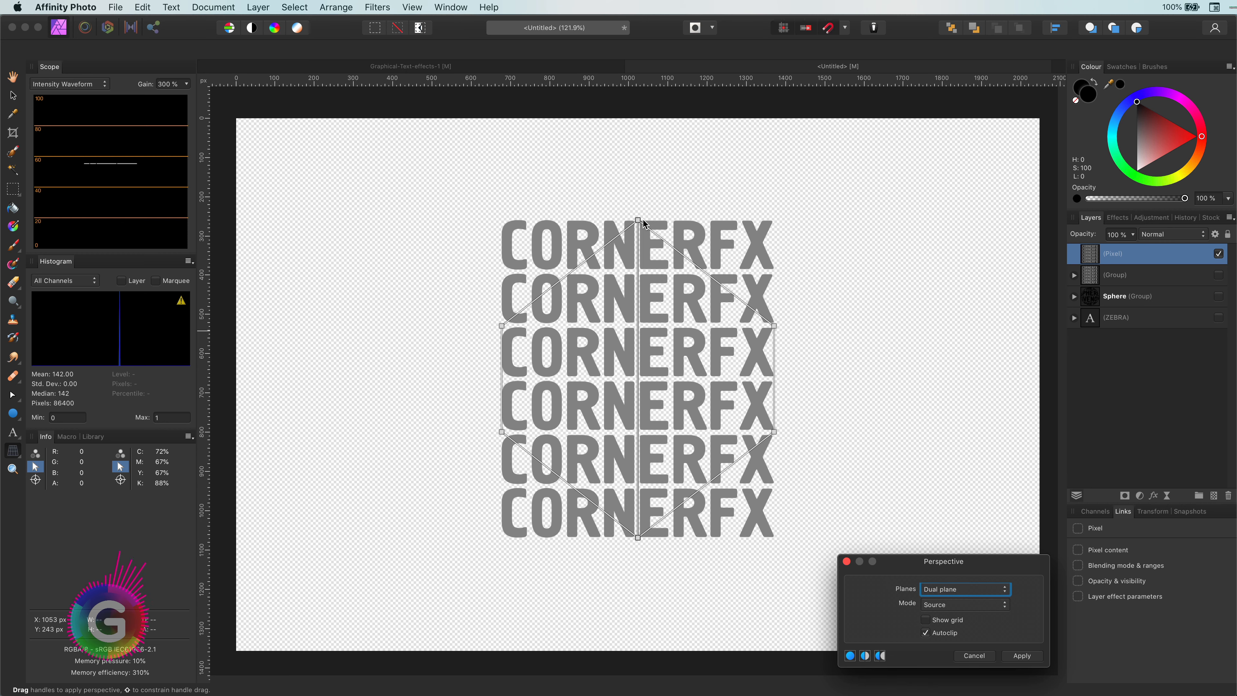
left_click_drag(638, 220, 605, 219)
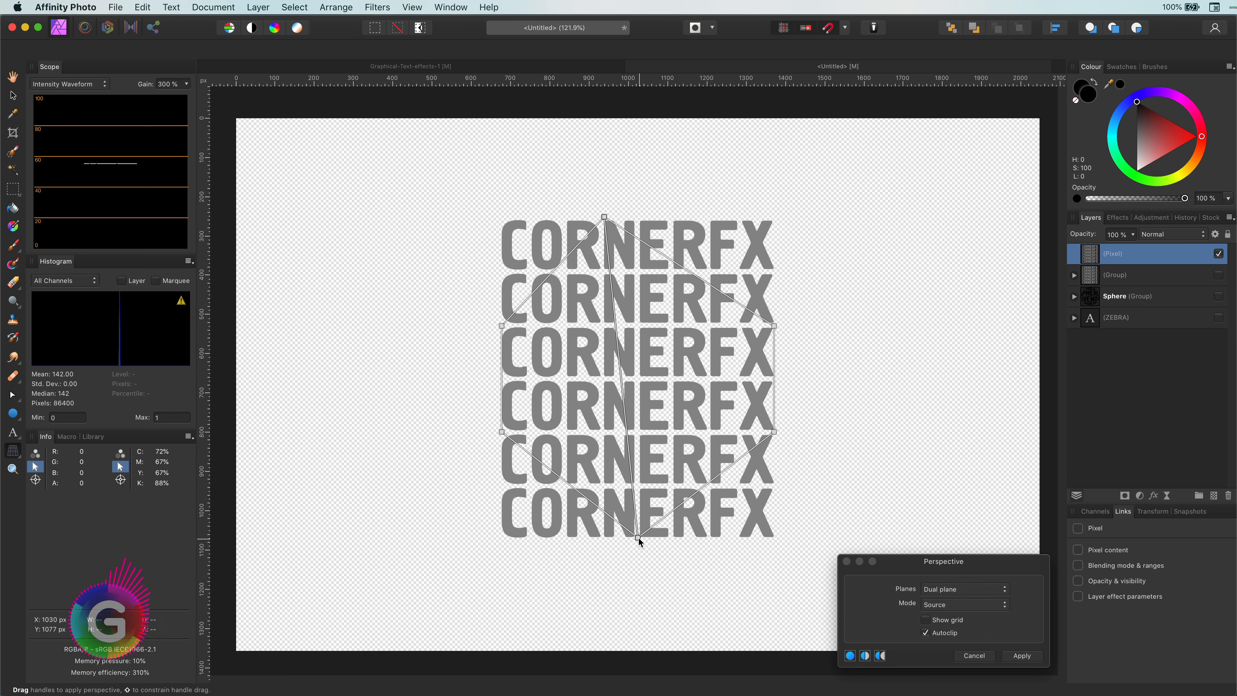
left_click_drag(638, 538, 602, 538)
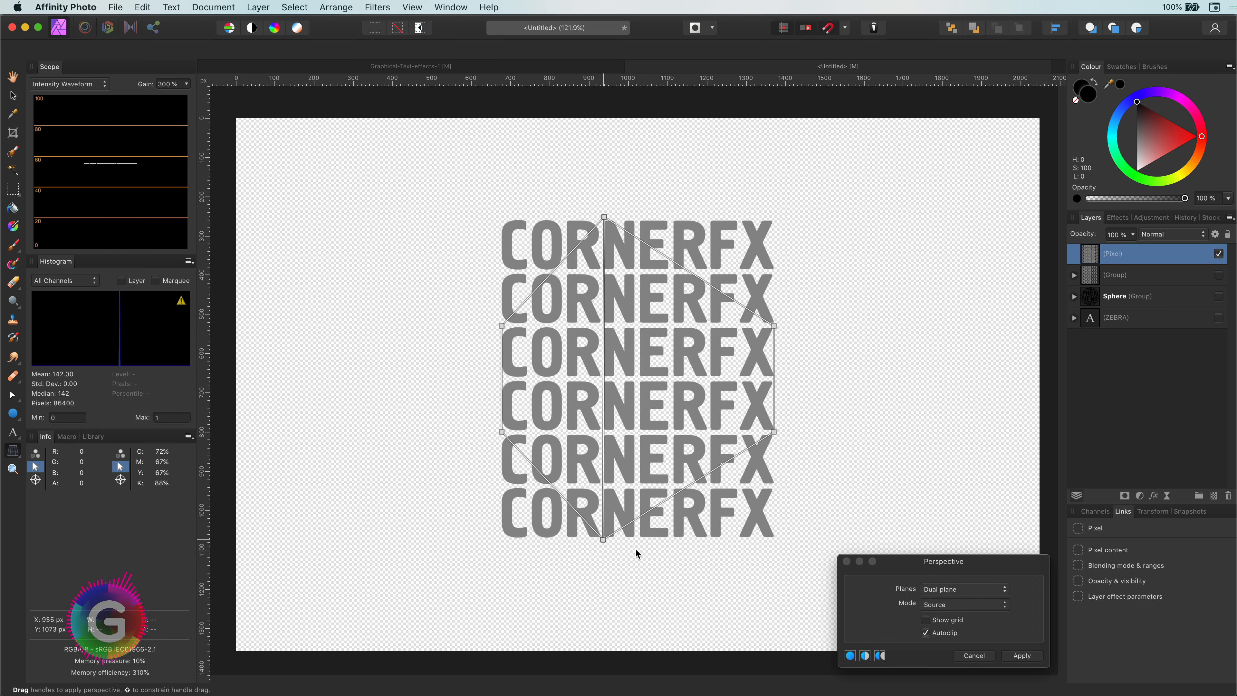
Switch the dual-plane perspective to Destination mode, shift the central fold to the right and stretch it well above and below the text
left_click(952, 603)
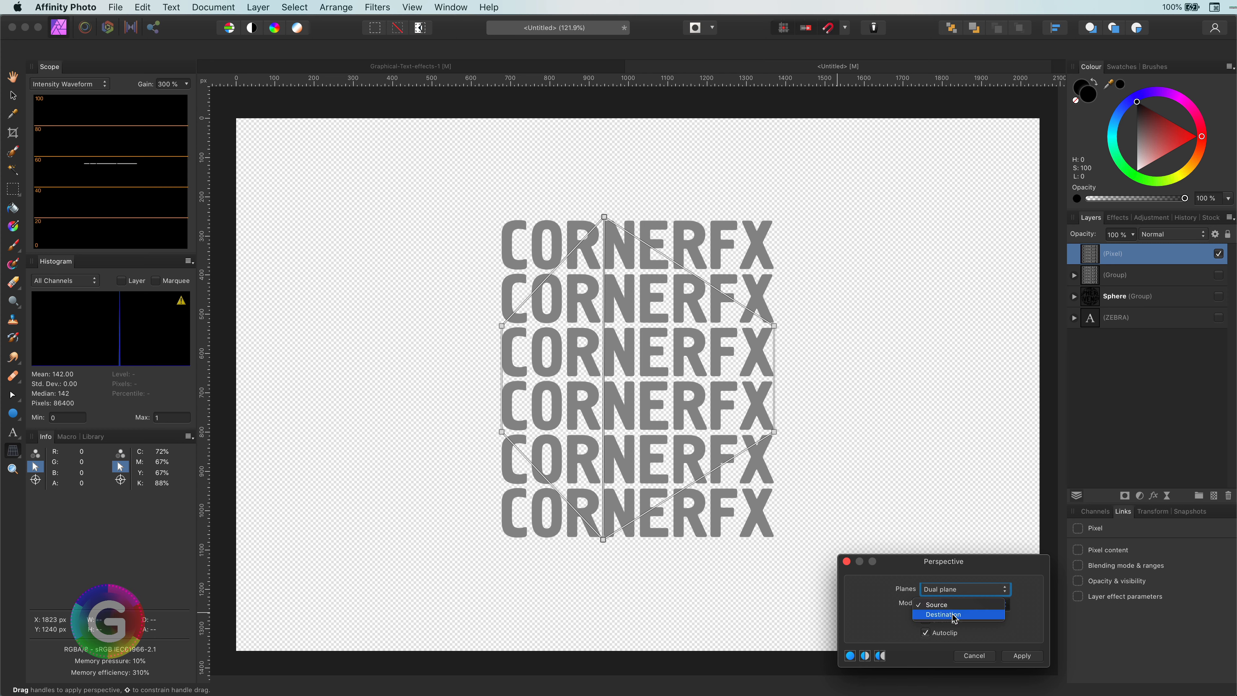
left_click(954, 617)
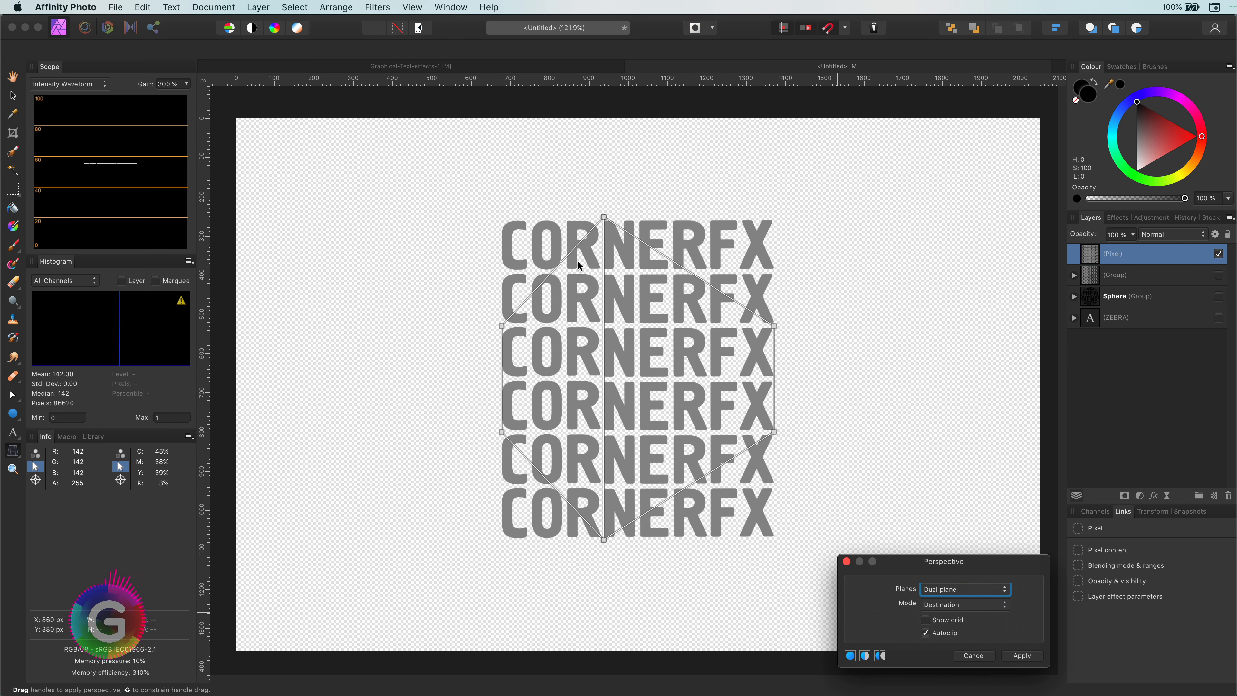
left_click_drag(604, 217, 645, 174)
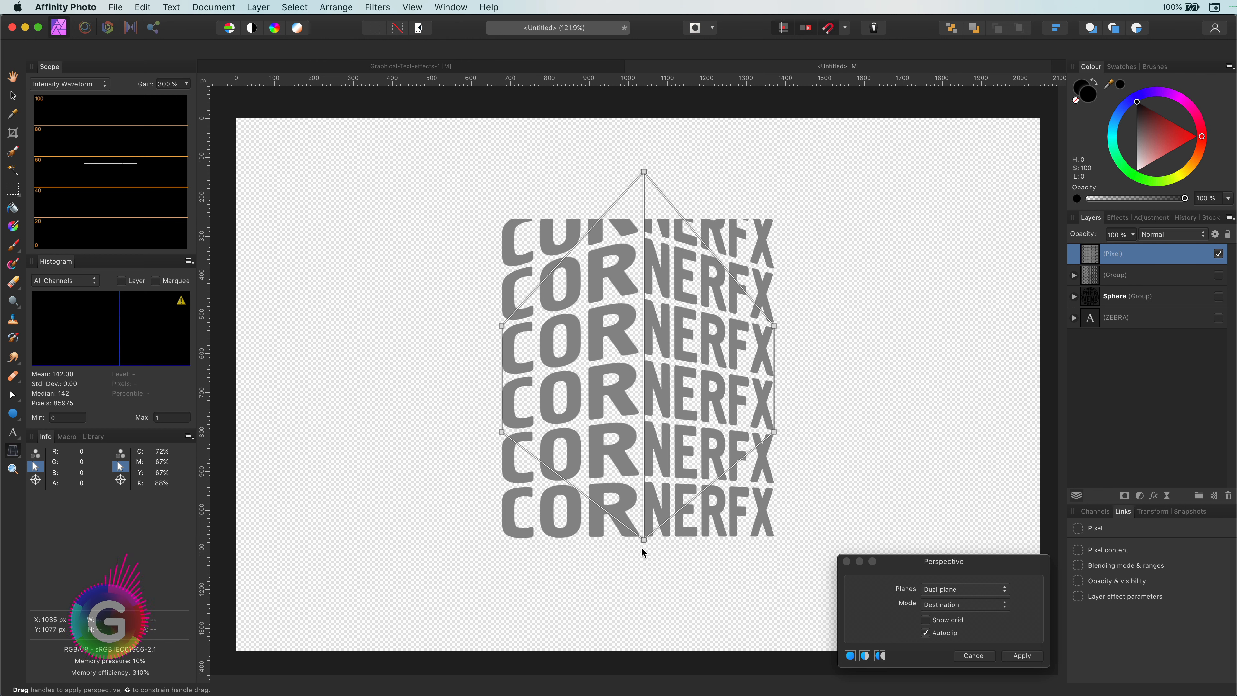
left_click_drag(642, 544, 643, 637)
left_click_drag(643, 171, 643, 132)
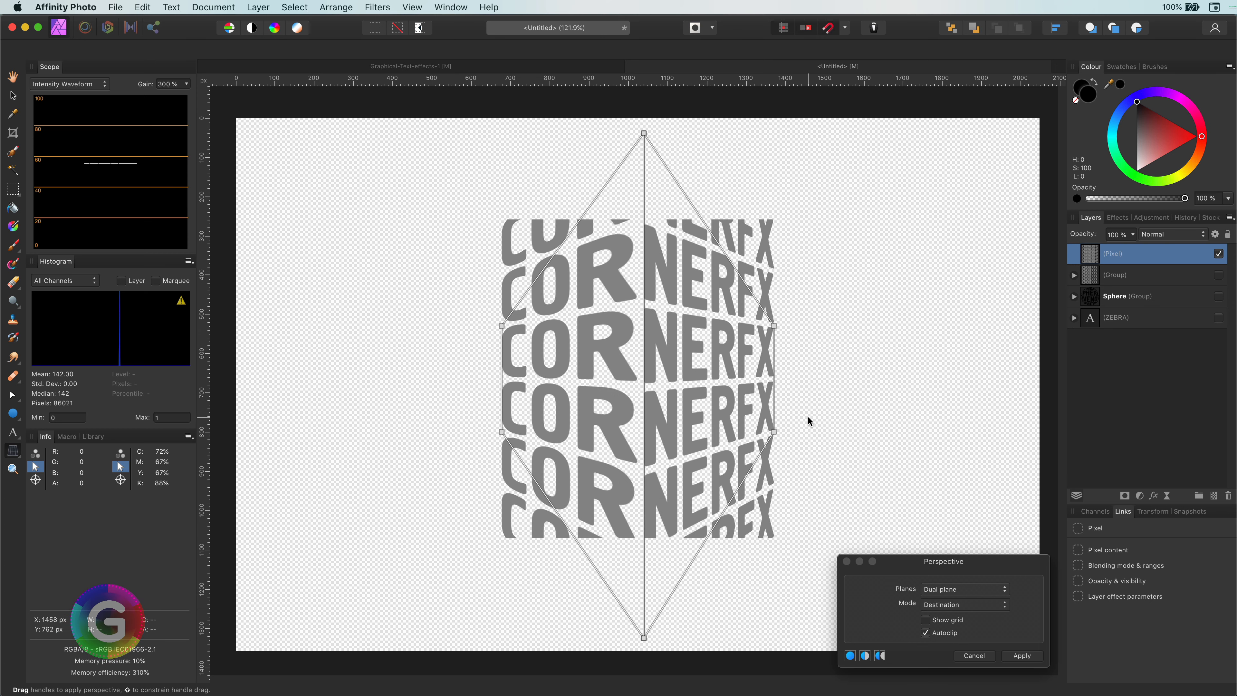
Raise the lower corners of both outer edges in the perspective, apply the distortion and deselect the layer
left_click_drag(774, 432, 774, 411)
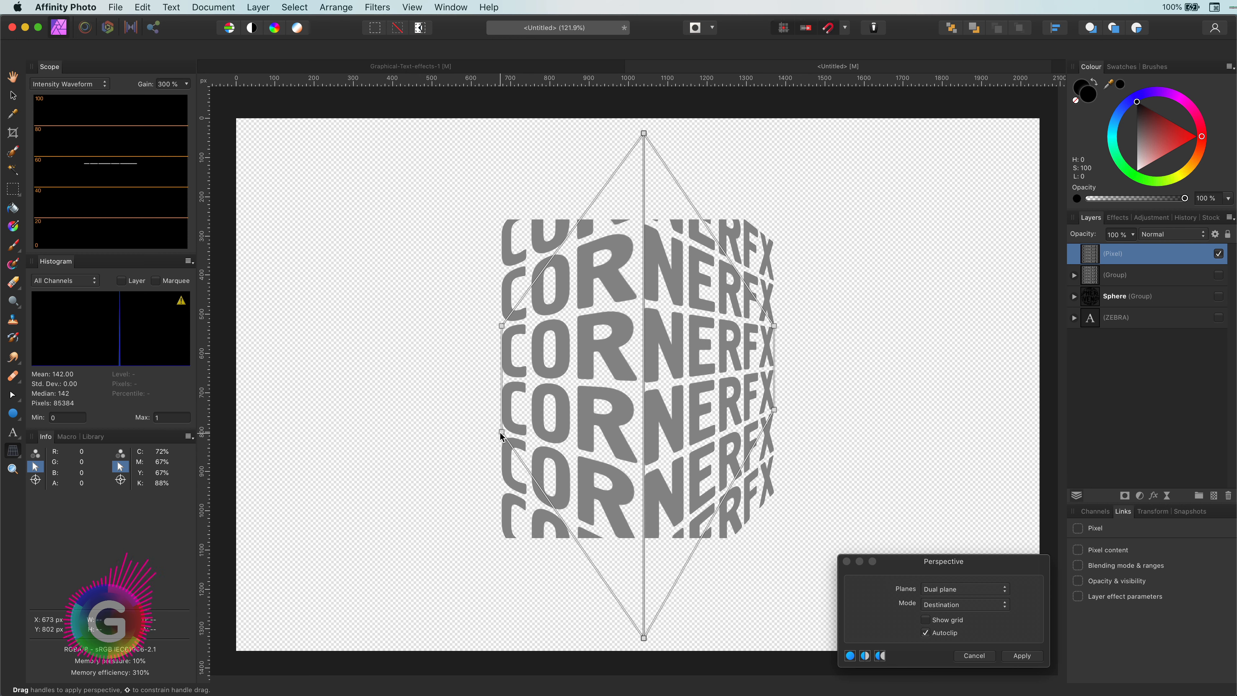
left_click_drag(501, 432, 501, 423)
left_click(1020, 652)
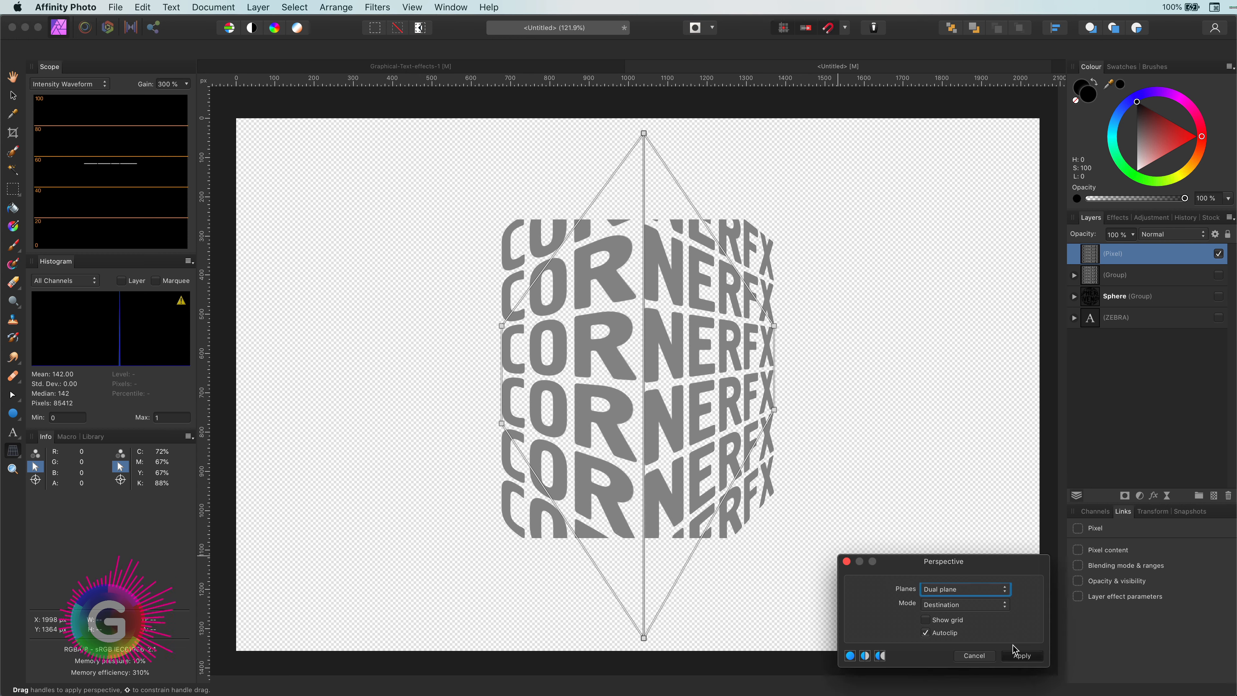
left_click(847, 453)
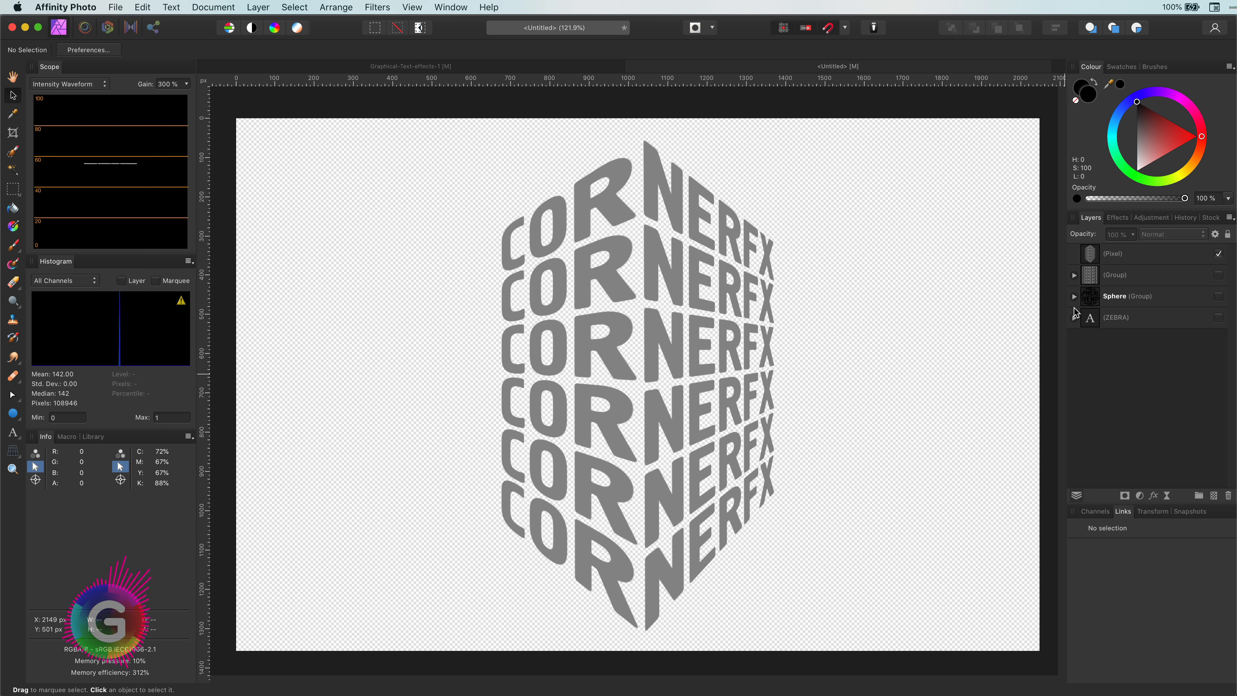
Draw a full-height rectangle over the NERFX half of the folded text, from the central fold to beyond the letter X
left_click(1090, 257)
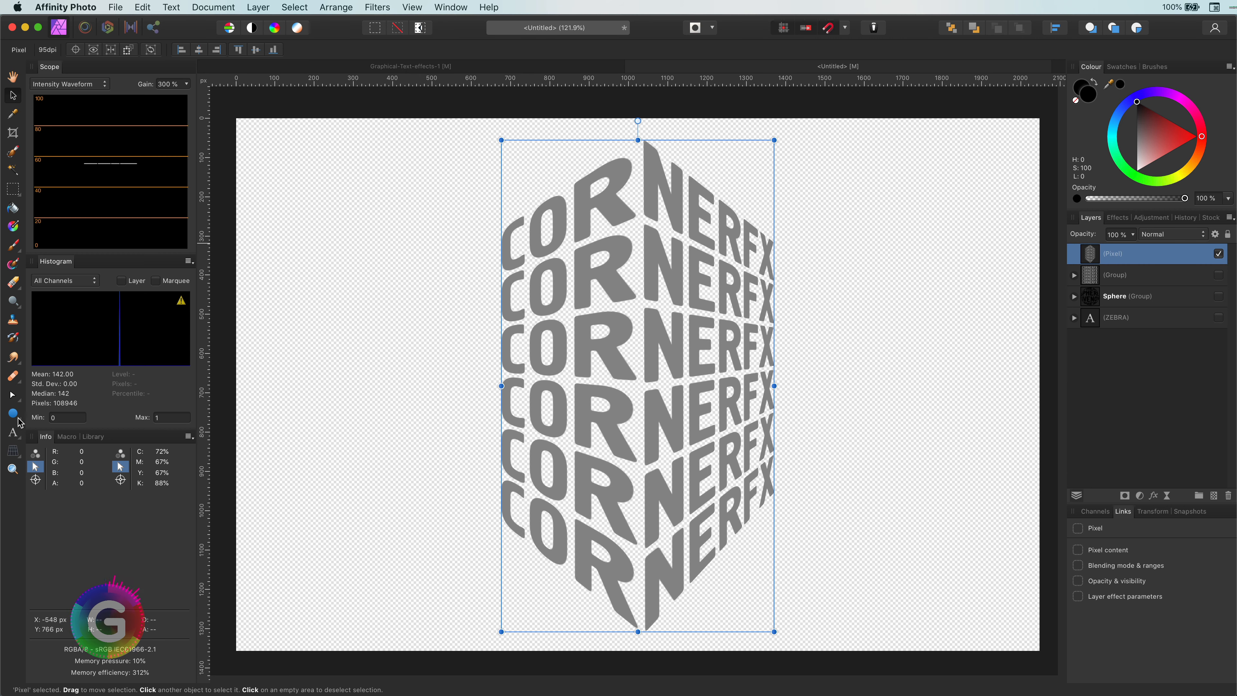
left_click_drag(14, 414, 54, 415)
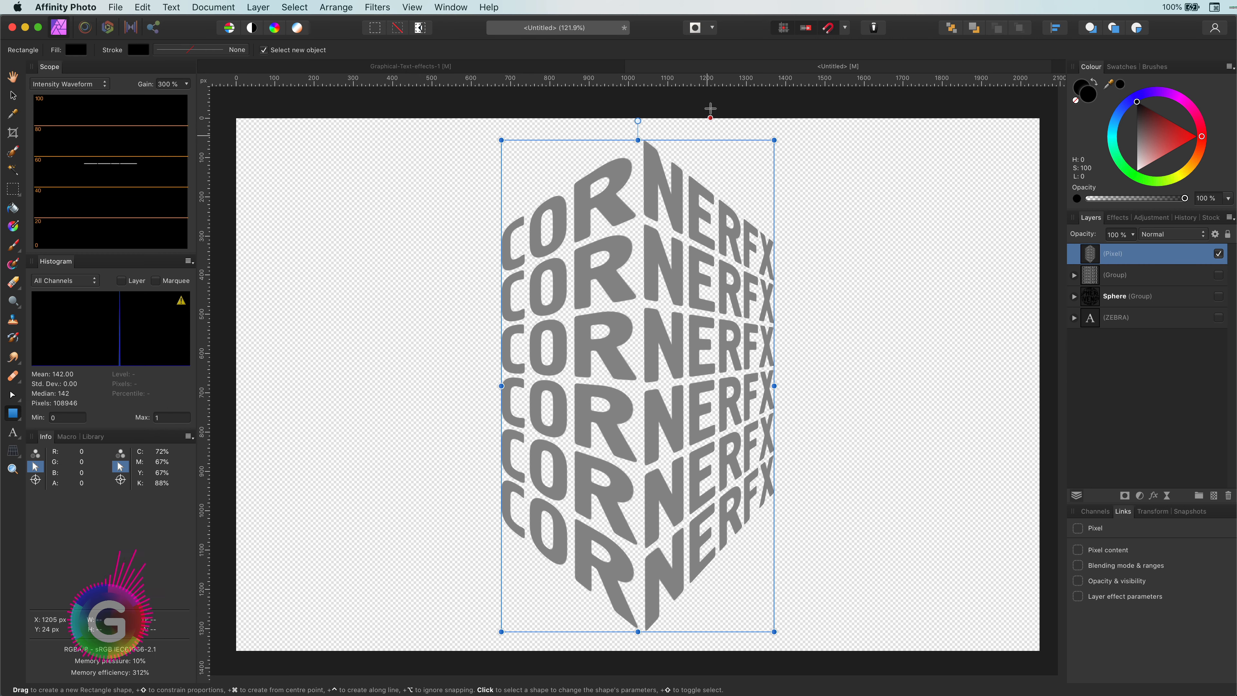
left_click_drag(819, 632, 638, 140)
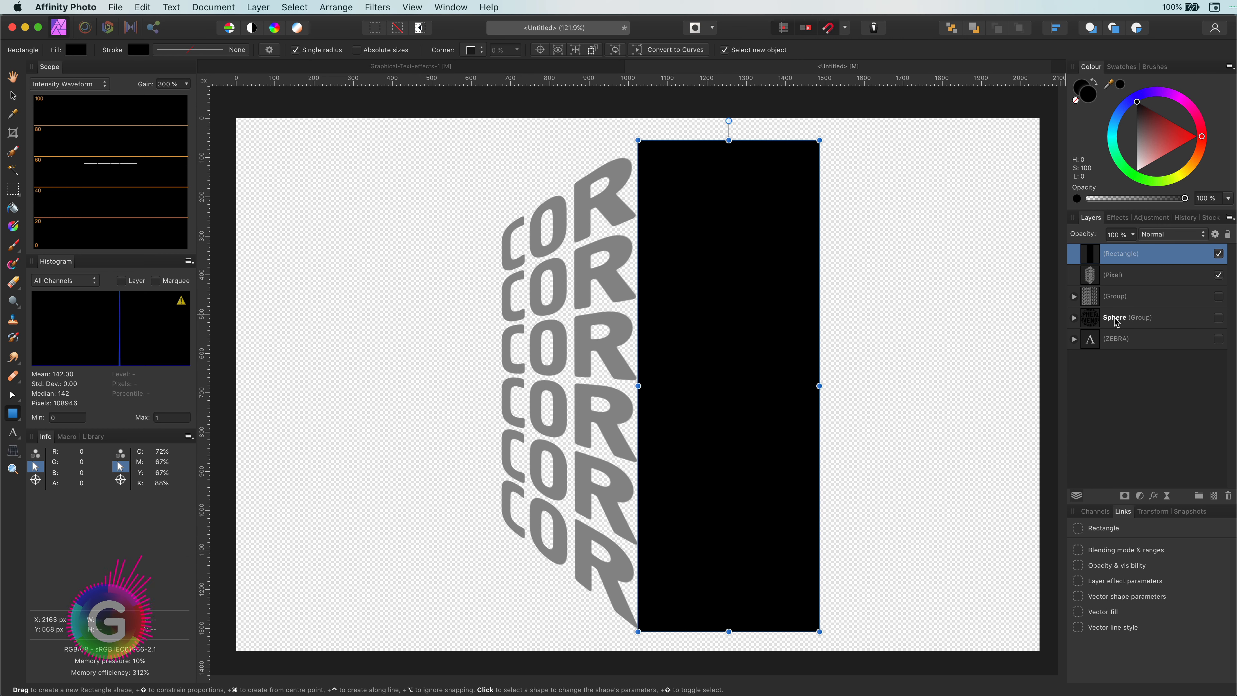
Set the rectangle's blend mode to Colour and clip it inside the pixel text layer
left_click(1164, 238)
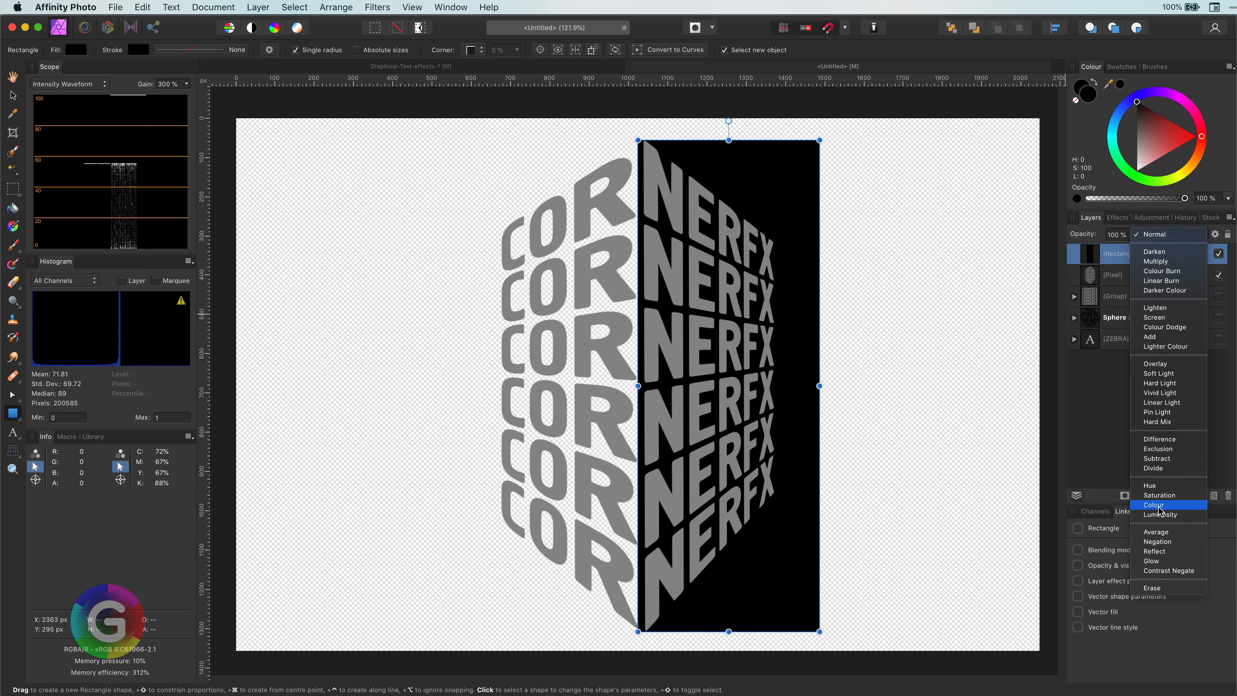
left_click(1158, 506)
left_click_drag(1088, 254, 1130, 283)
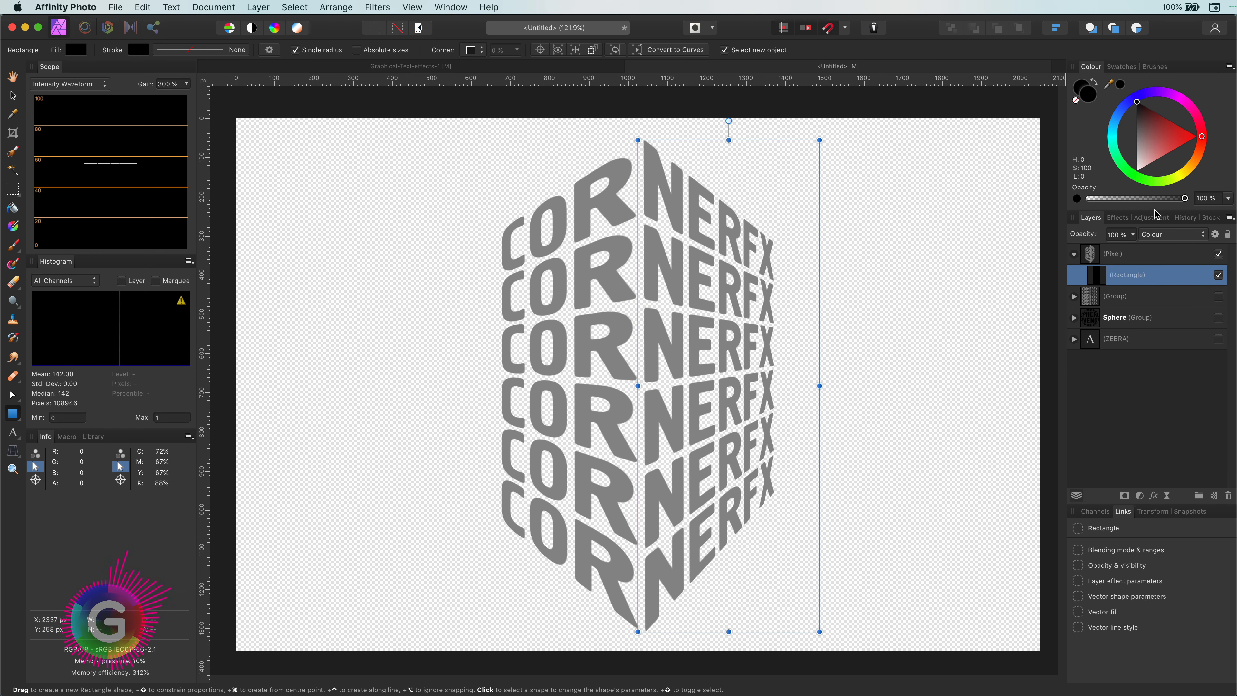
Recolour the clipped rectangle blue with H 198, S 97, L 23, and deselect it
left_click_drag(1152, 154, 1114, 123)
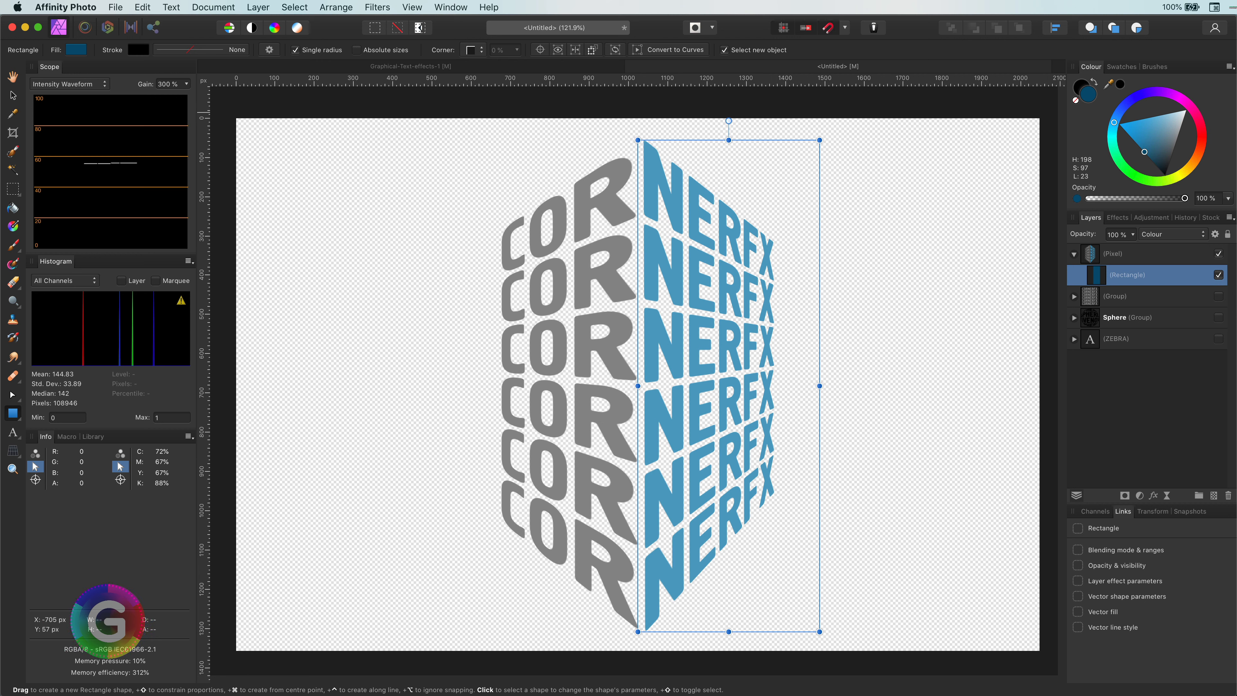
left_click(13, 95)
left_click(230, 216)
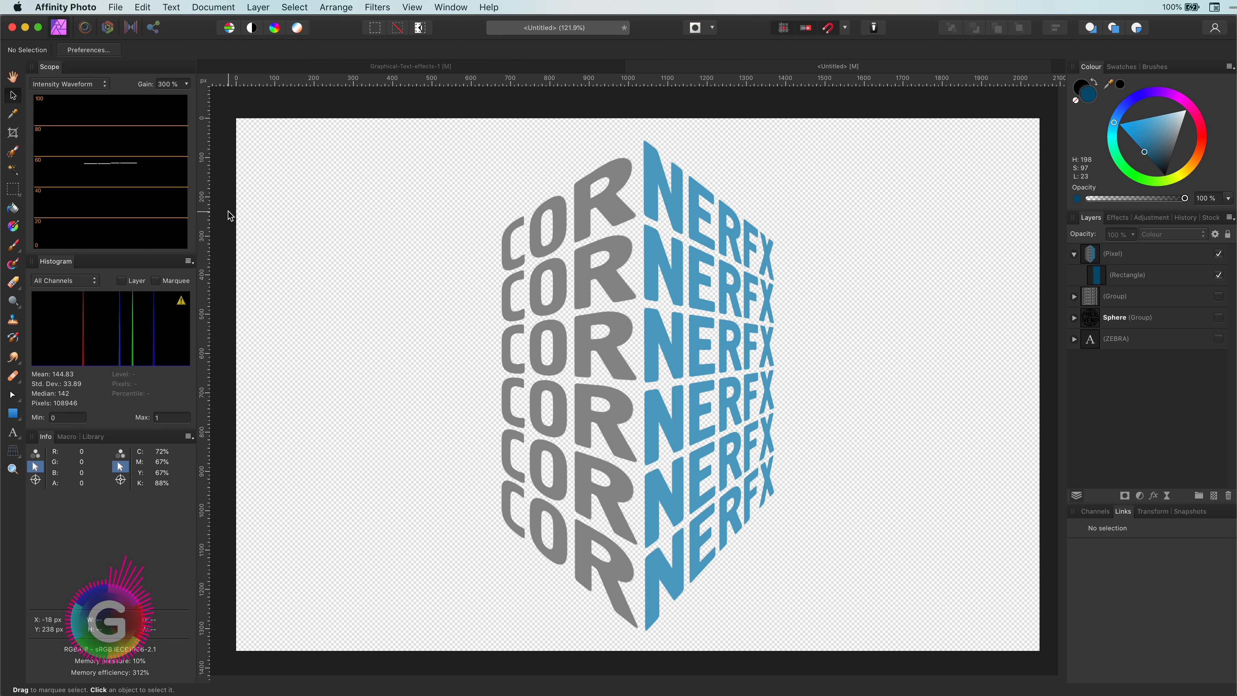
Collapse the folded pixel text layer, group it and name the group Corner
left_click(1076, 255)
left_click(1113, 255)
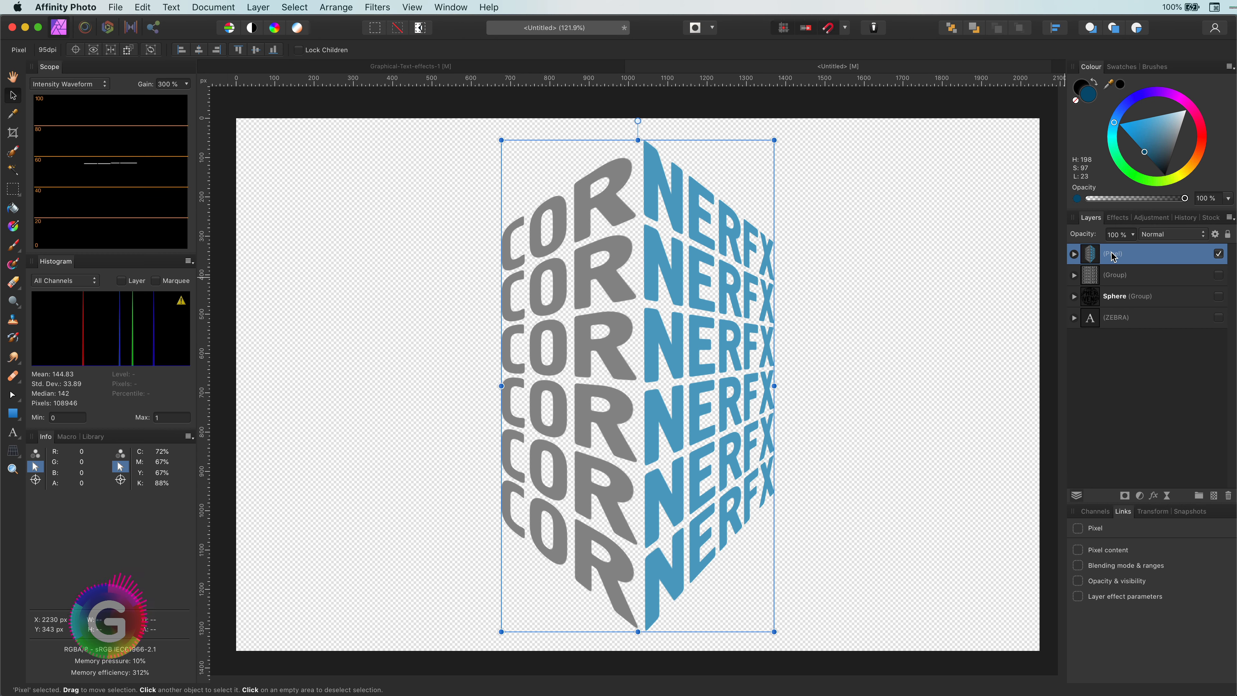
key("super+g")
double_click(1111, 255)
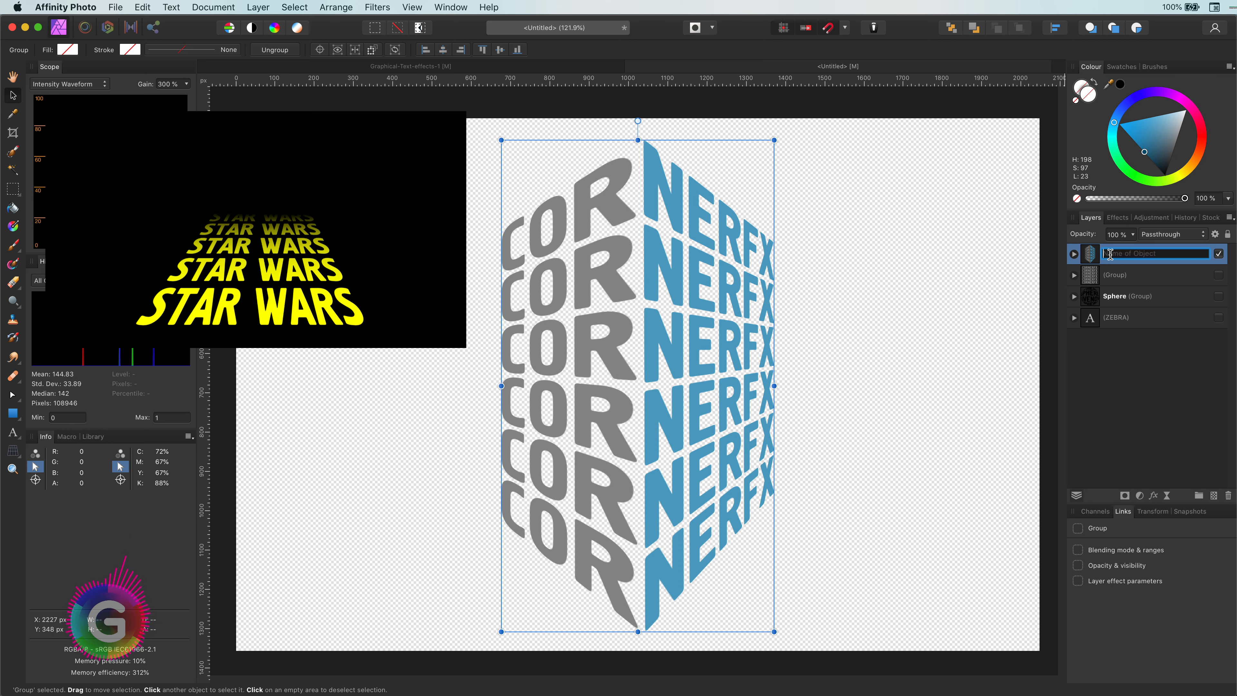
type("Corner")
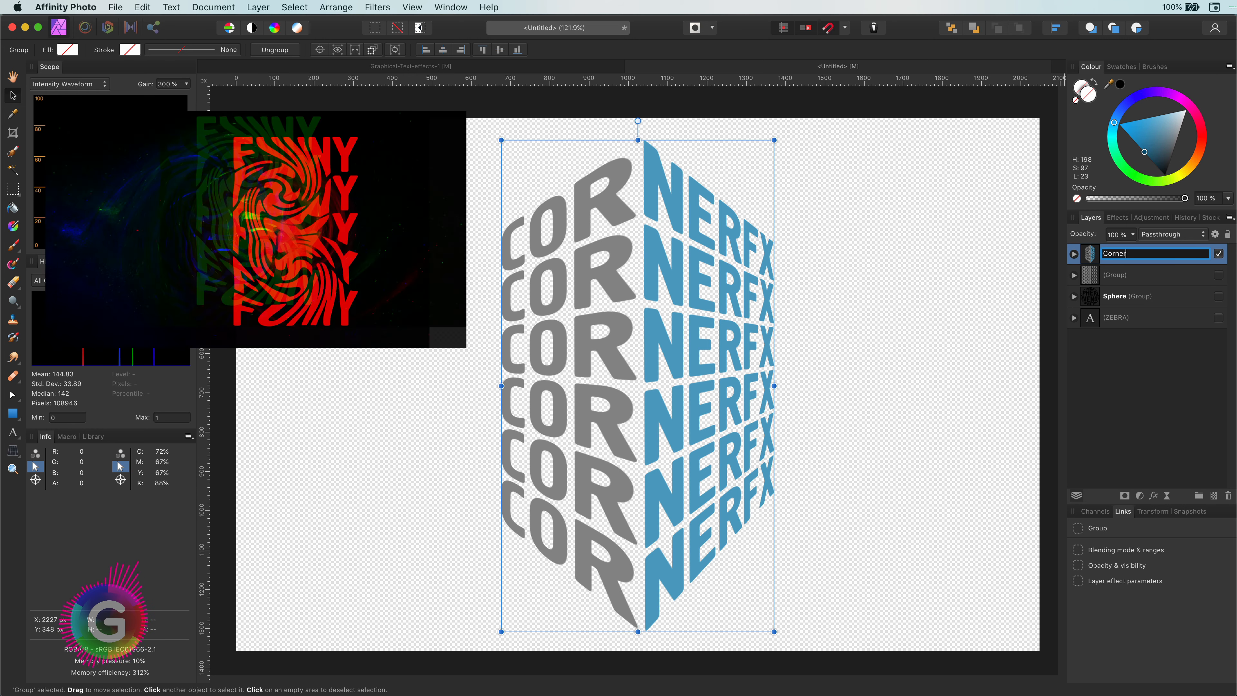
key("Return")
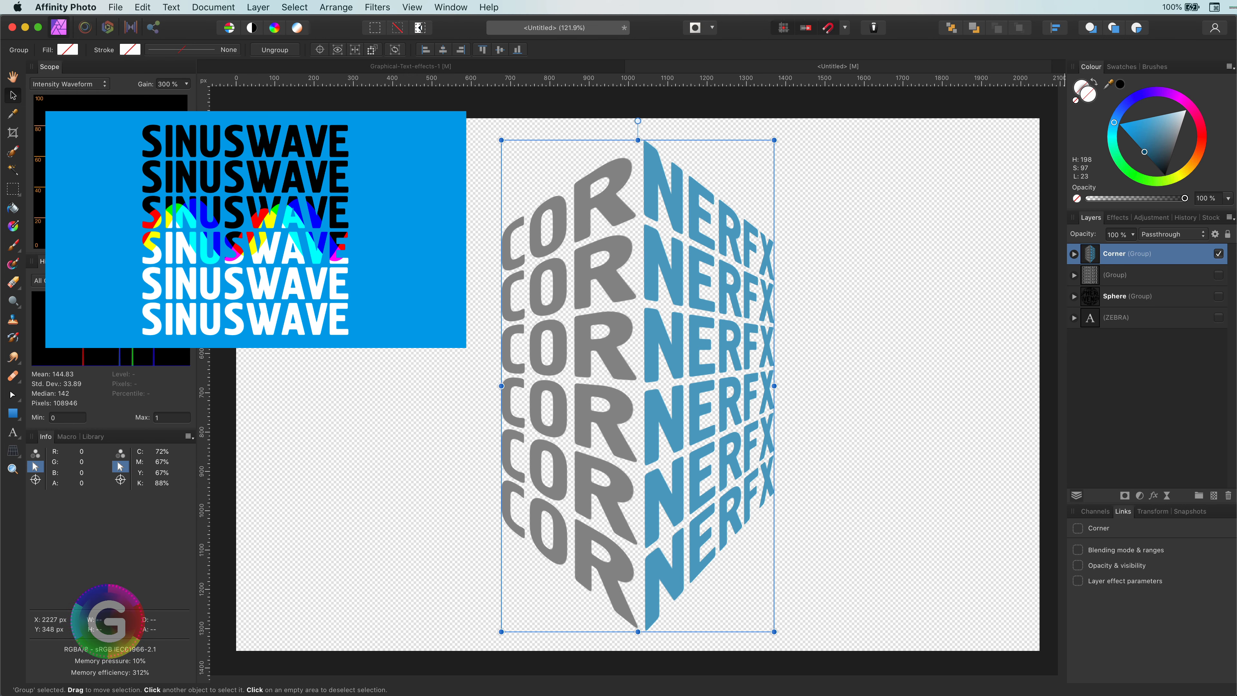